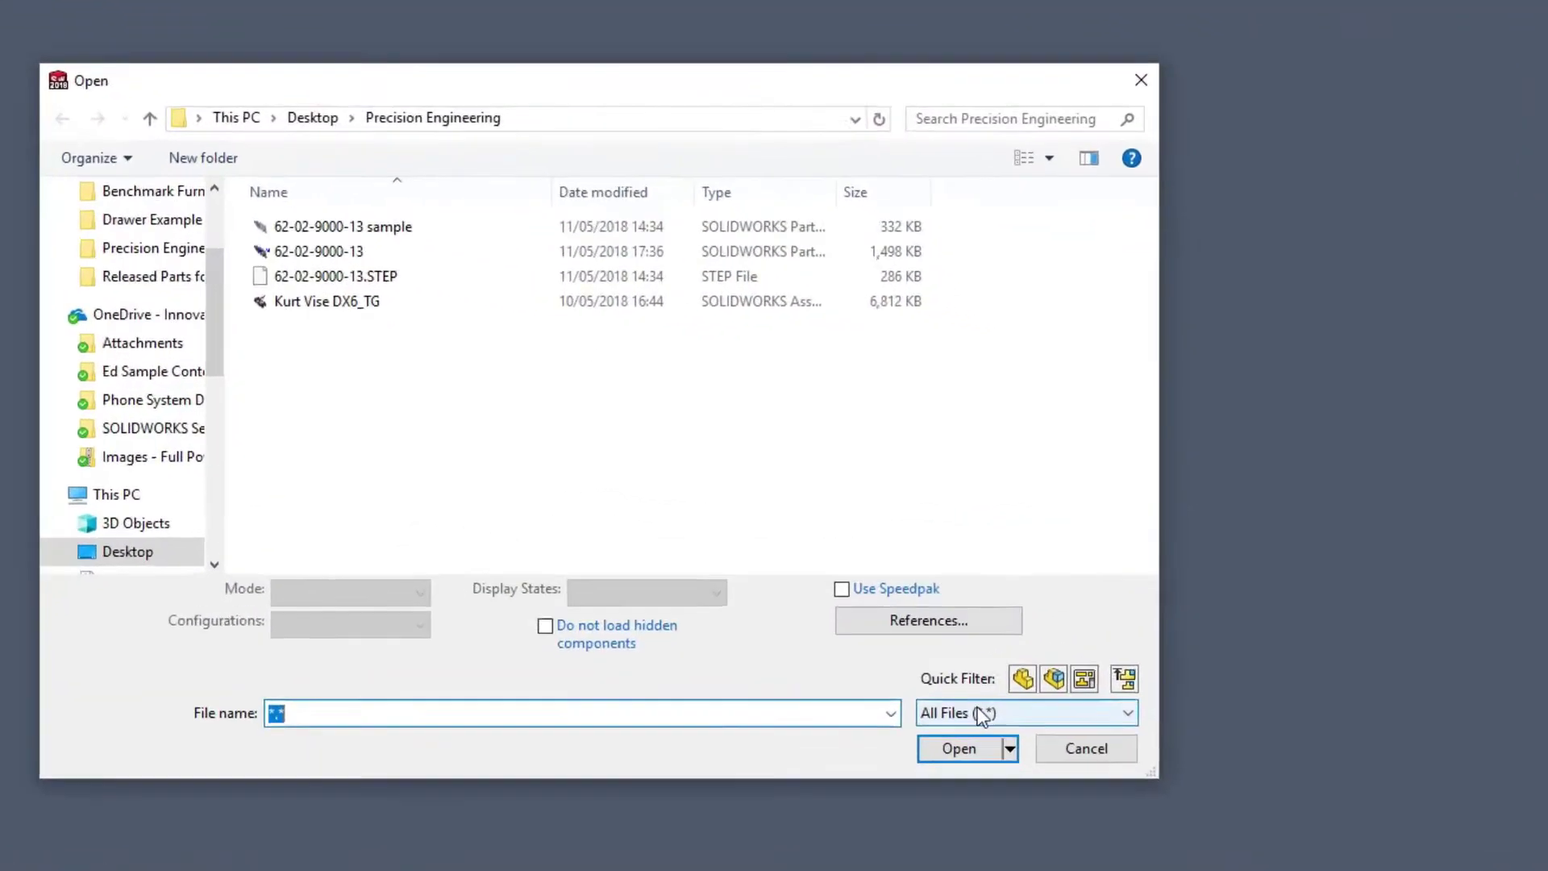
Open 62-02-9000-13.STEP as a new part, filtering by STEP files, and run import diagnostics
{"action": "left_click", "coordinate": [1069, 612]}
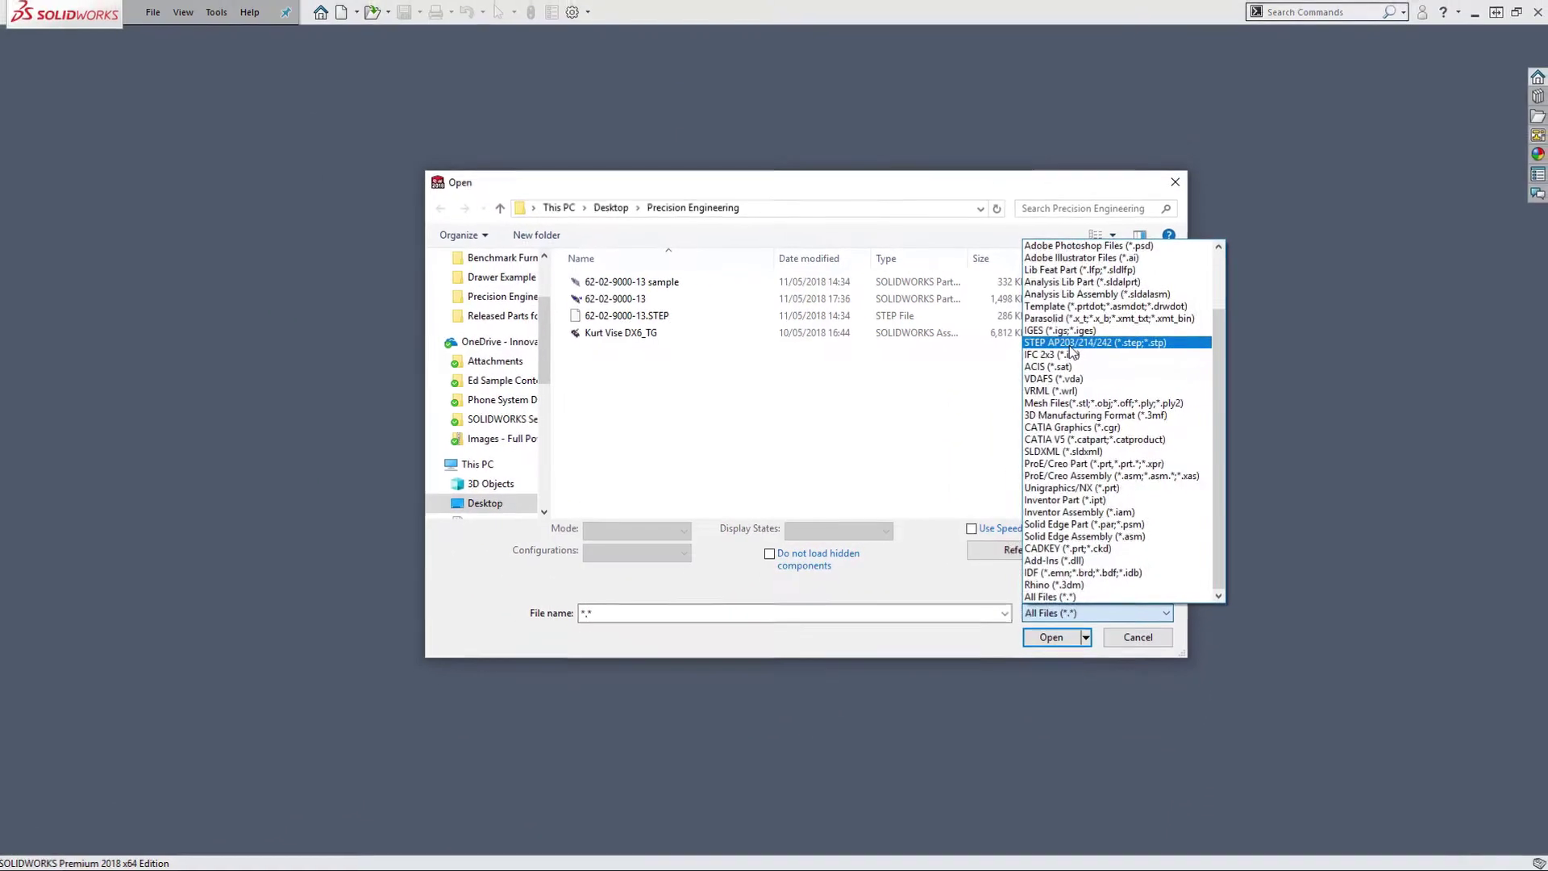
{"action": "left_click", "coordinate": [937, 300]}
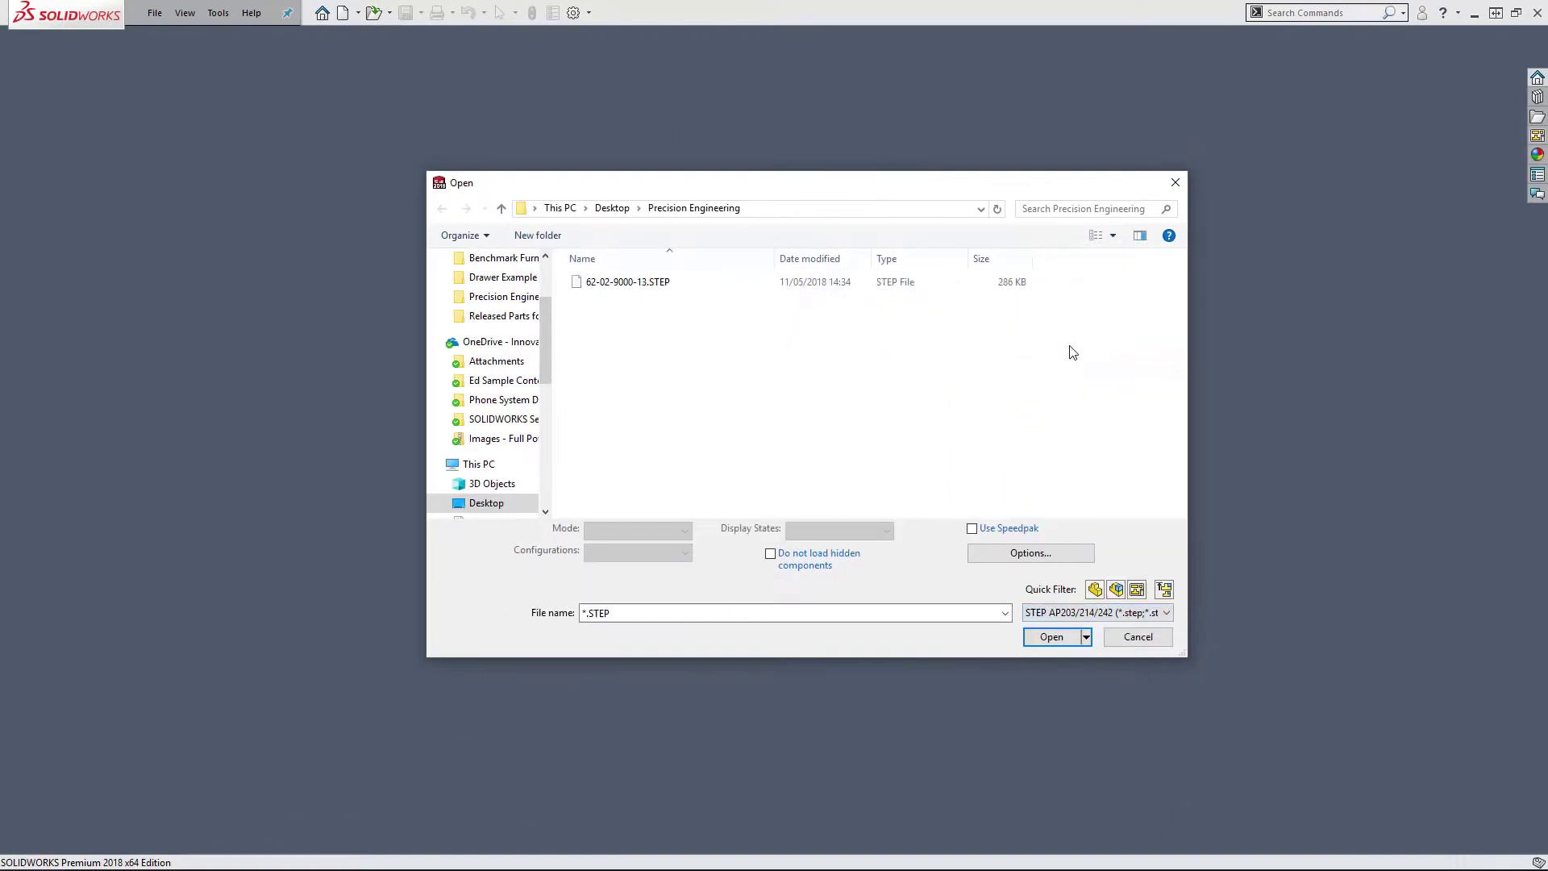
{"action": "left_click", "coordinate": [622, 283]}
{"action": "left_click", "coordinate": [1051, 631]}
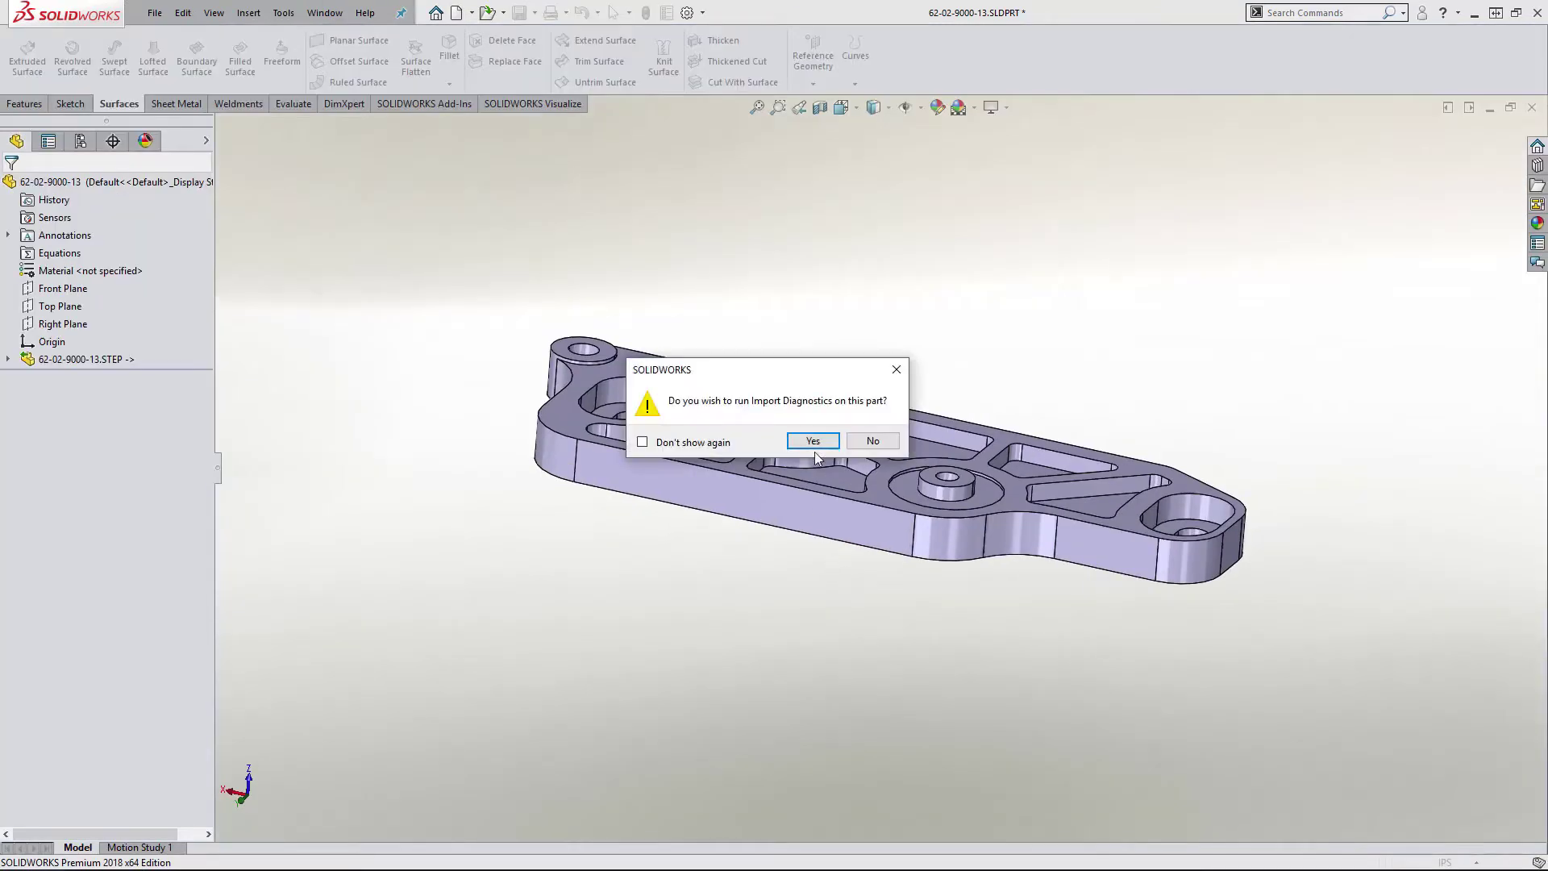
{"action": "left_click", "coordinate": [813, 442]}
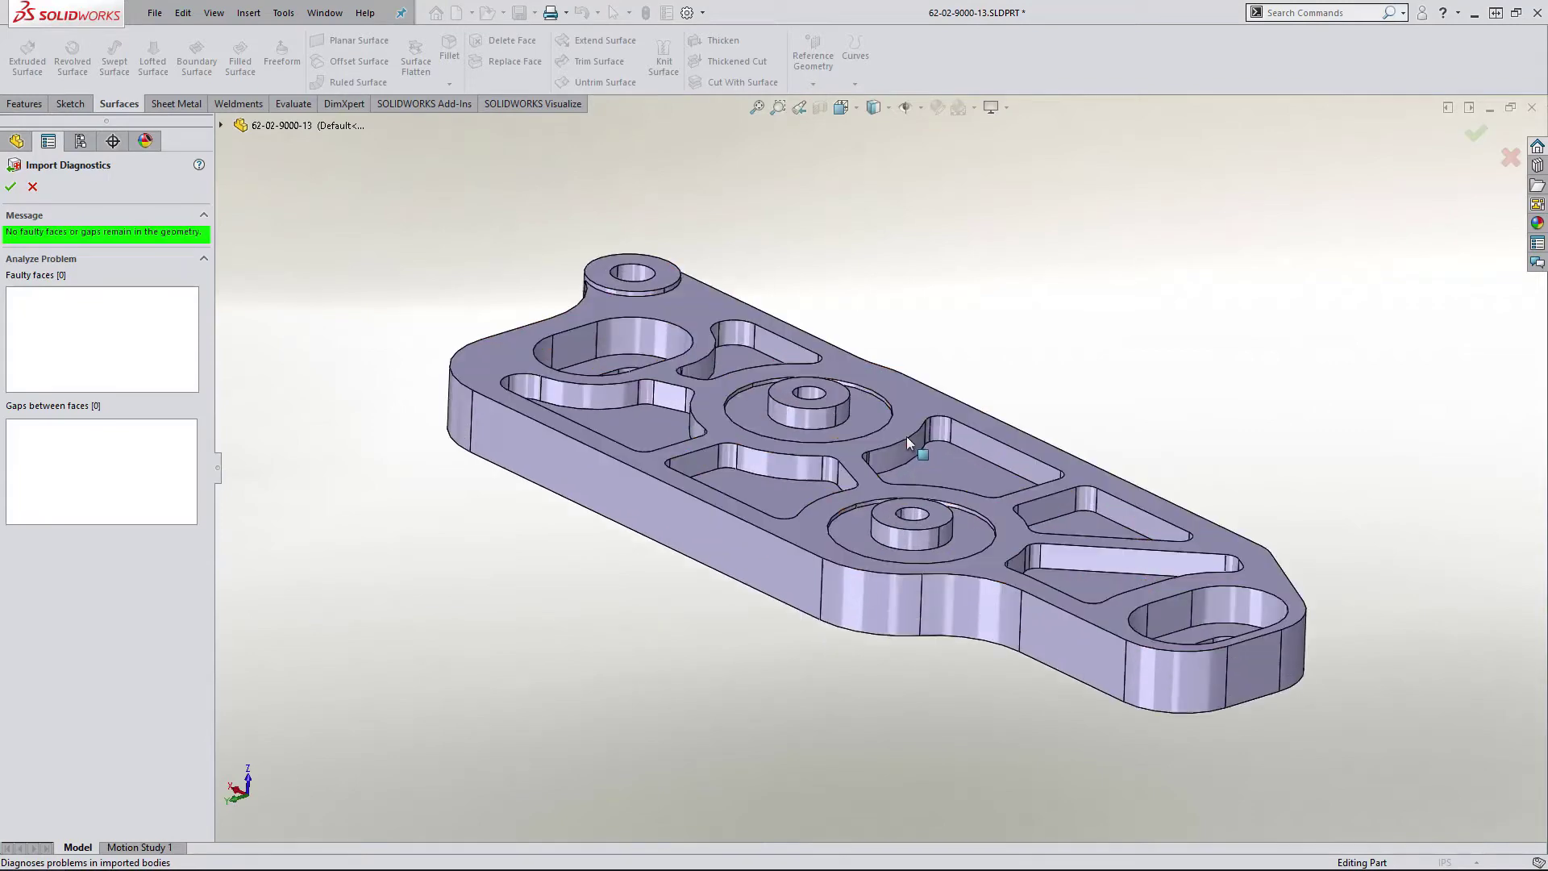
Close the clean diagnostics report, orbit the bracket, and reopen the imported STEP feature's definition
{"action": "key", "text": "Return"}
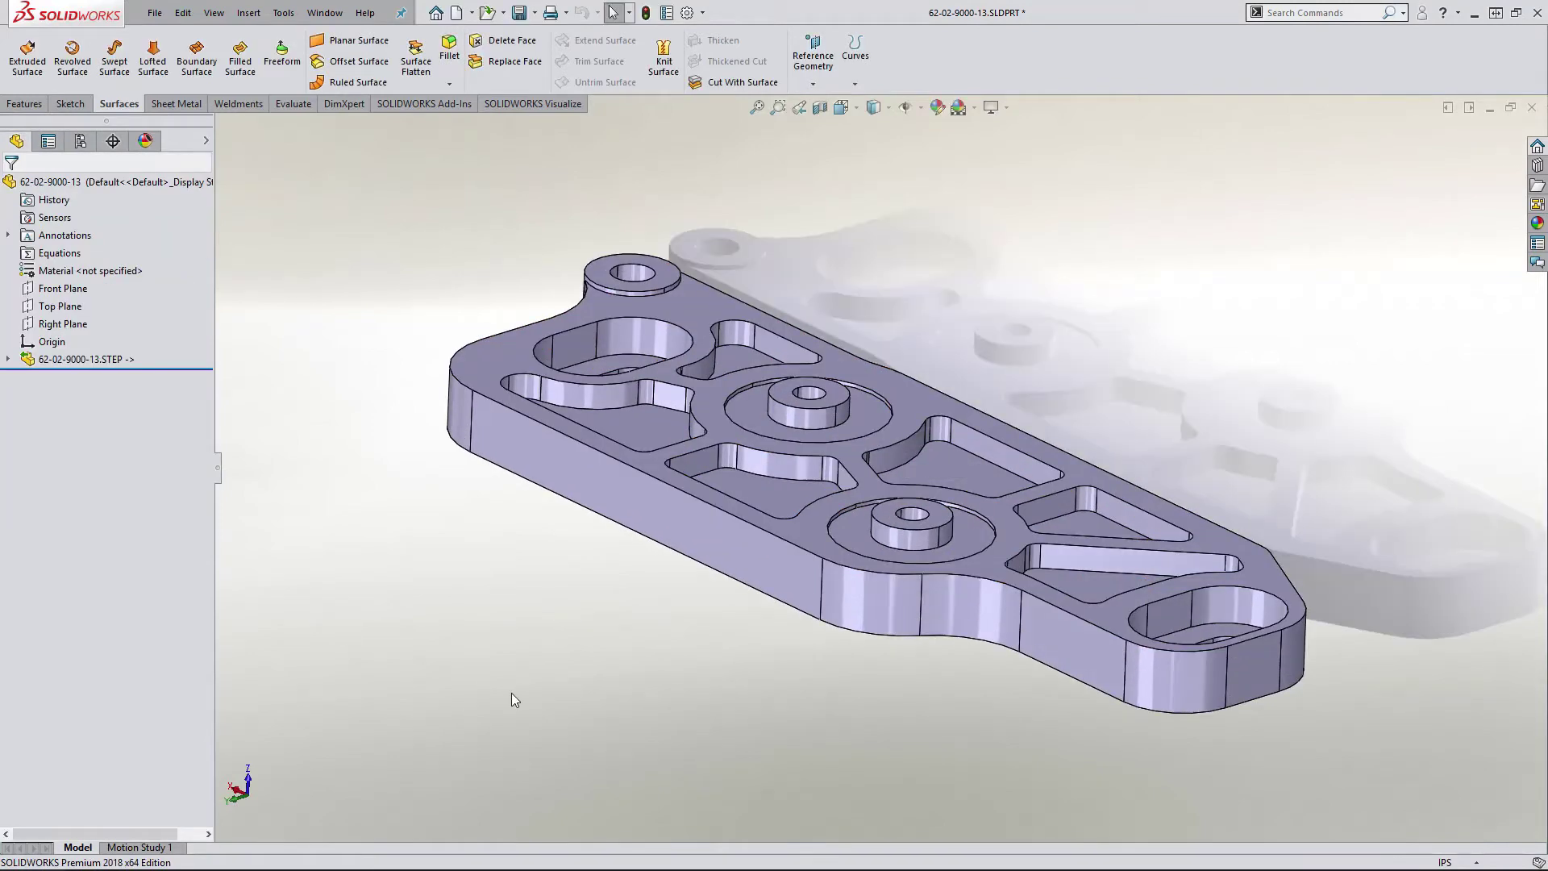
{"action": "middle_click_drag", "start_coordinate": [1177, 677], "coordinate": [1225, 655]}
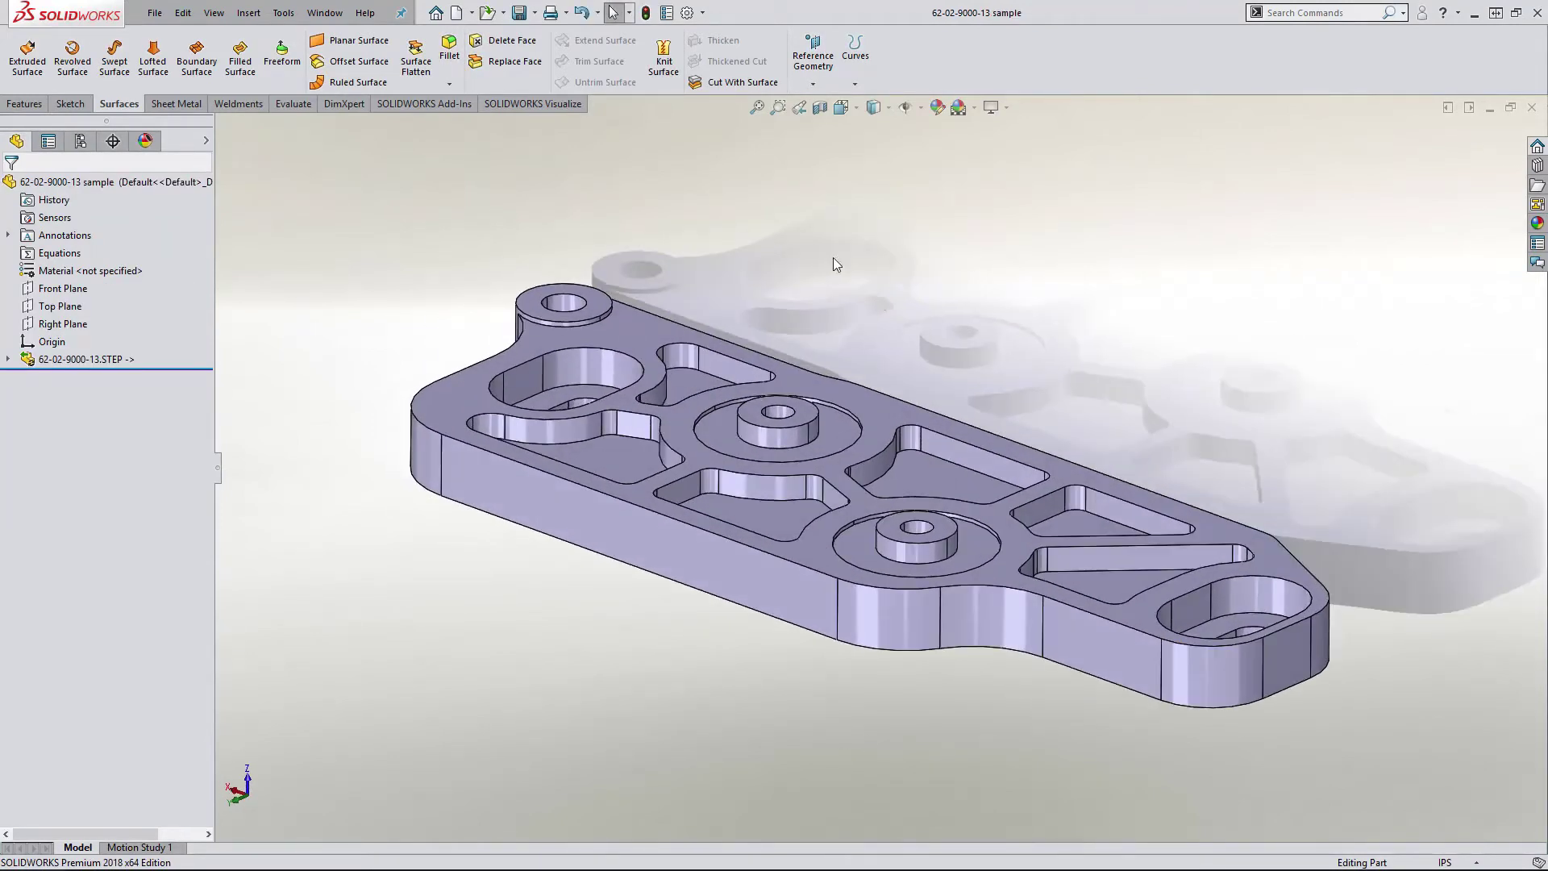
{"action": "right_click", "coordinate": [104, 359]}
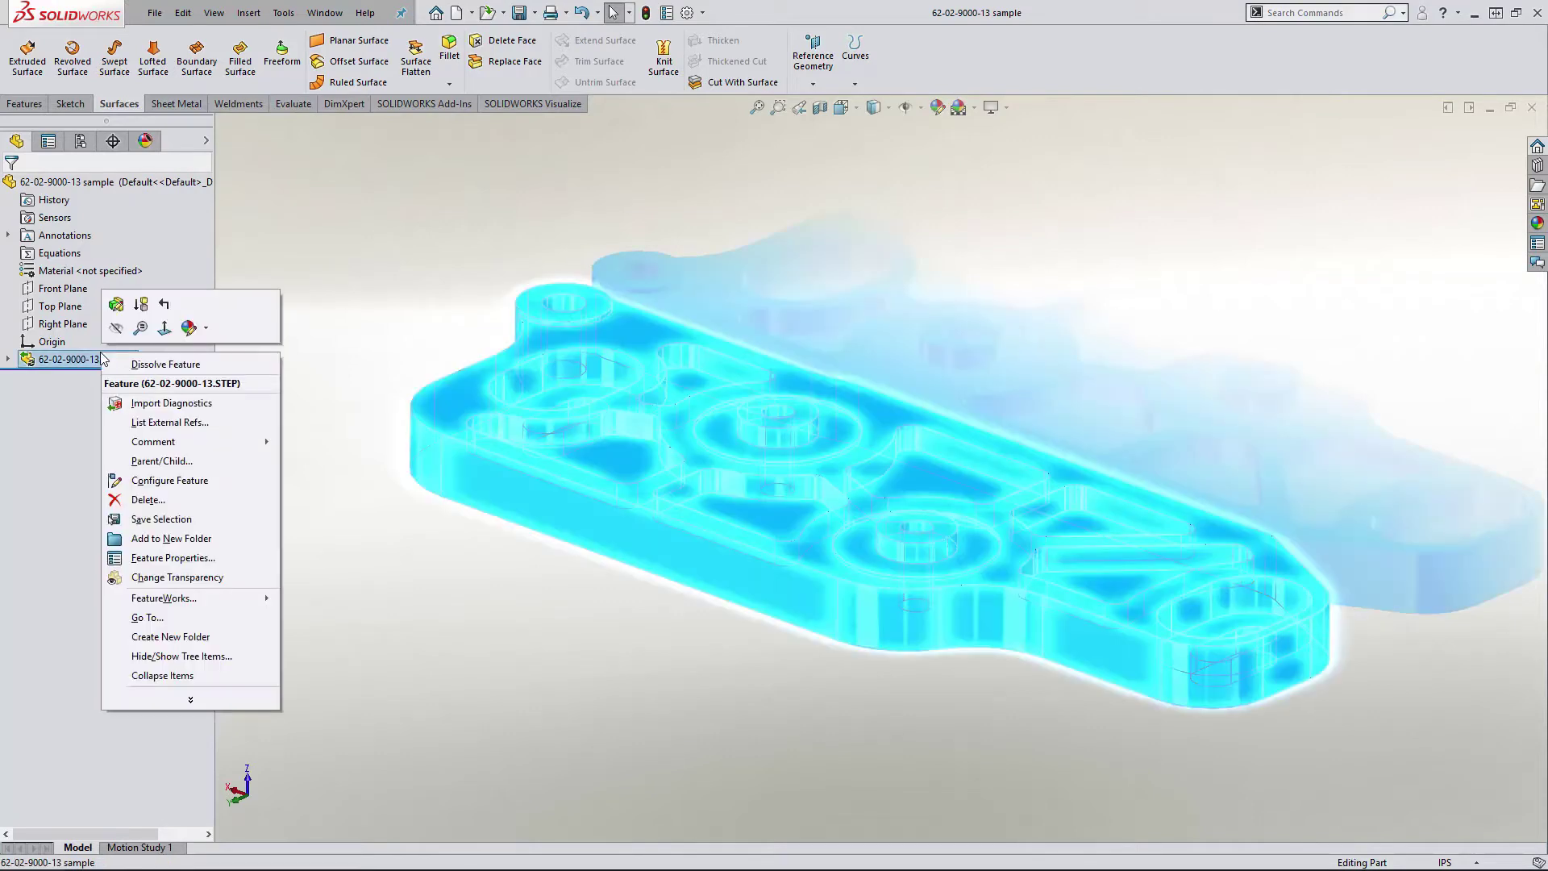
{"action": "left_click", "coordinate": [117, 301]}
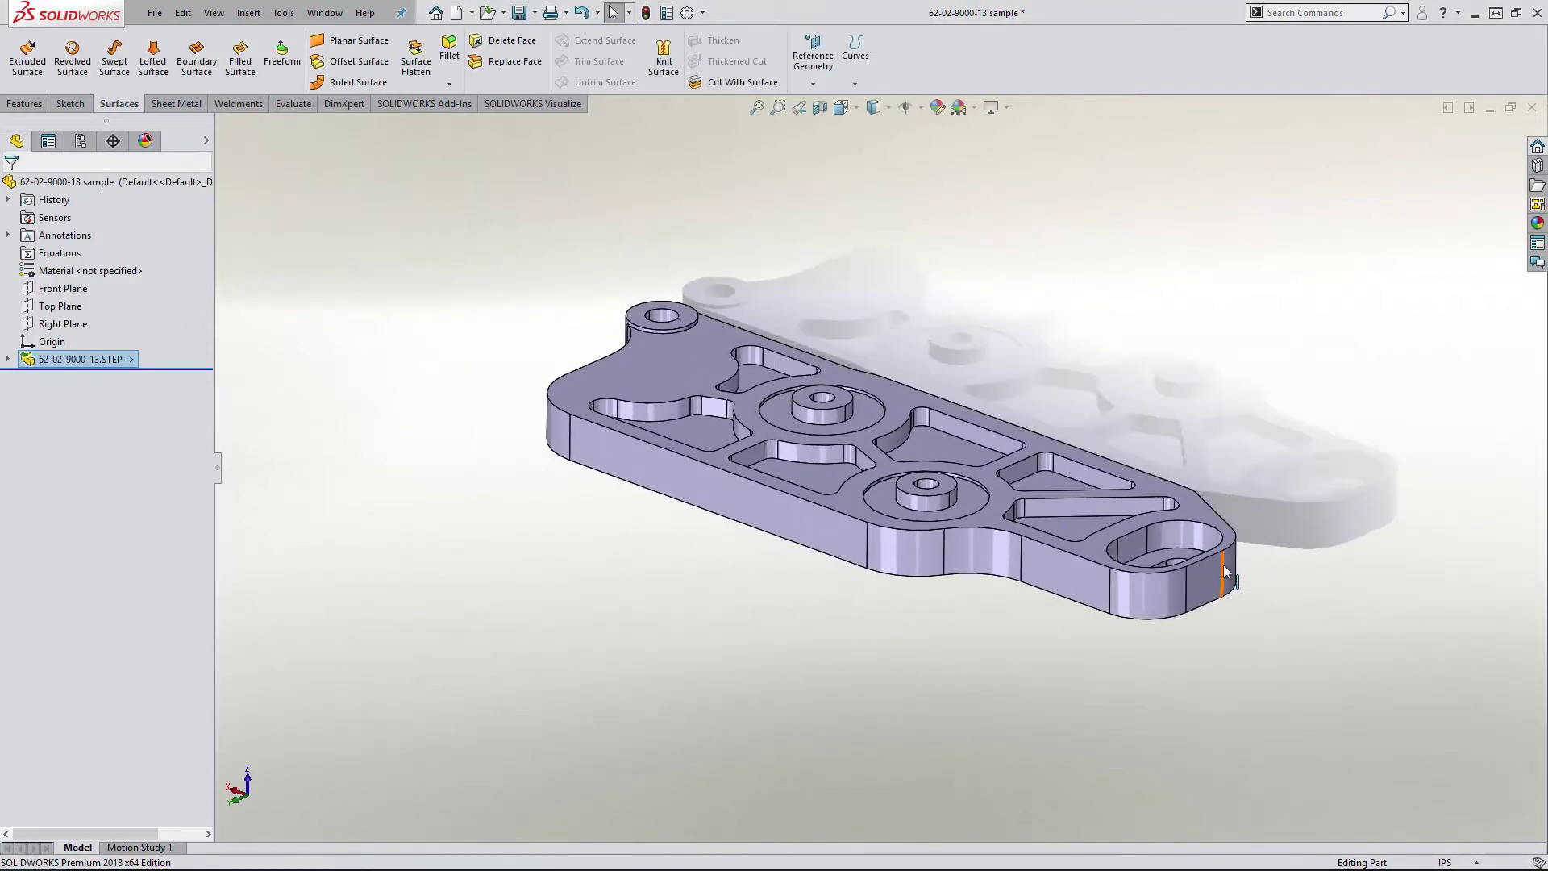
{"action": "scroll", "coordinate": [1152, 555], "scroll_direction": "down", "scroll_amount": 10}
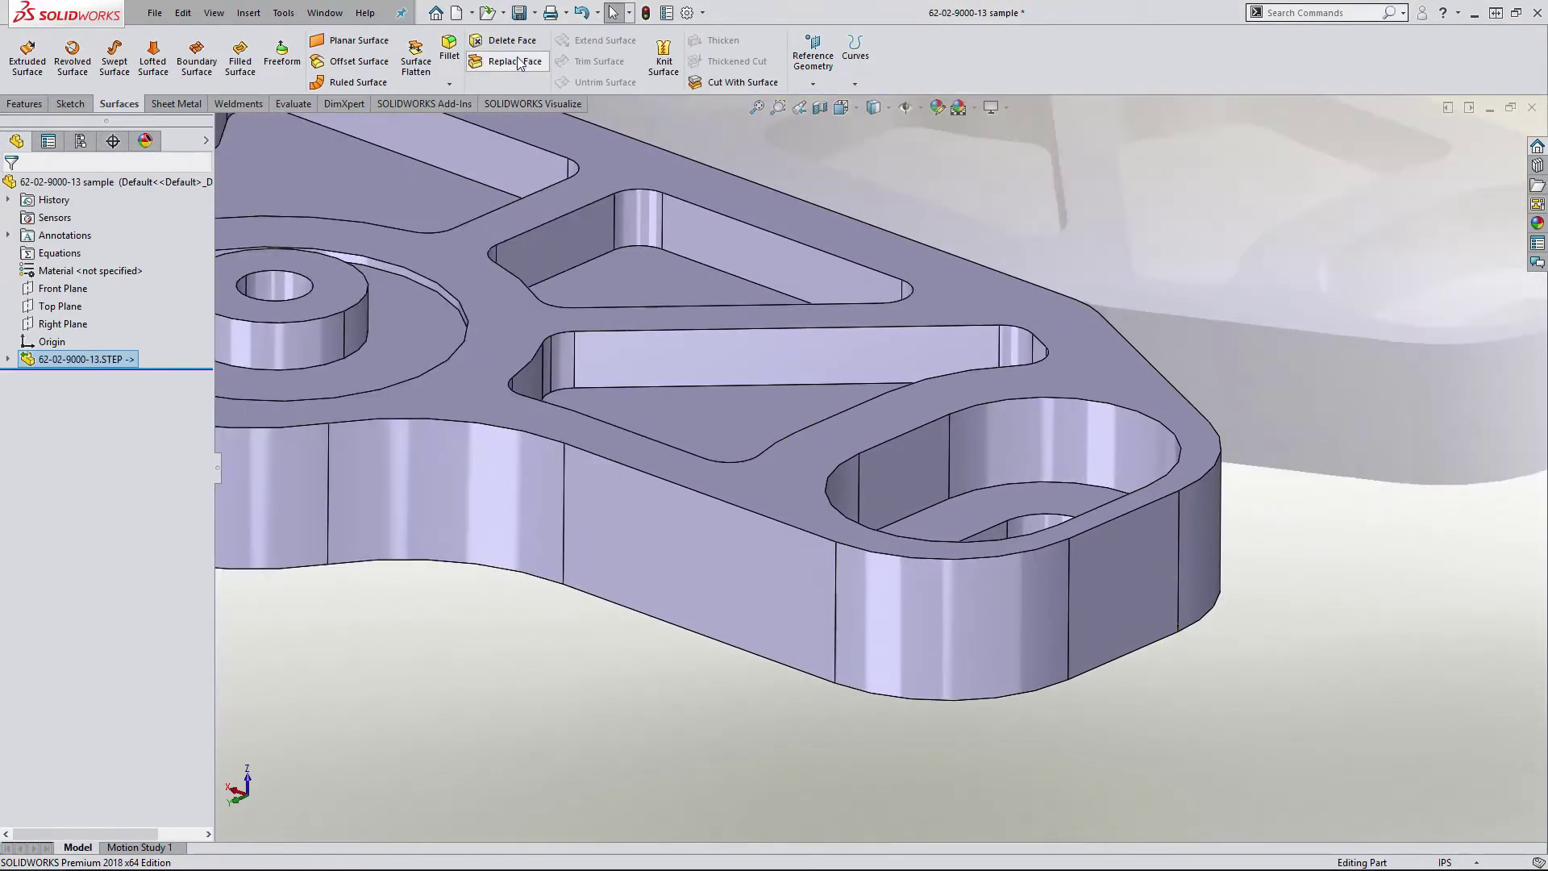
Start Delete Face and select the slot's wall and floor faces using All tangent
{"action": "left_click", "coordinate": [508, 40]}
{"action": "left_click", "coordinate": [1047, 454]}
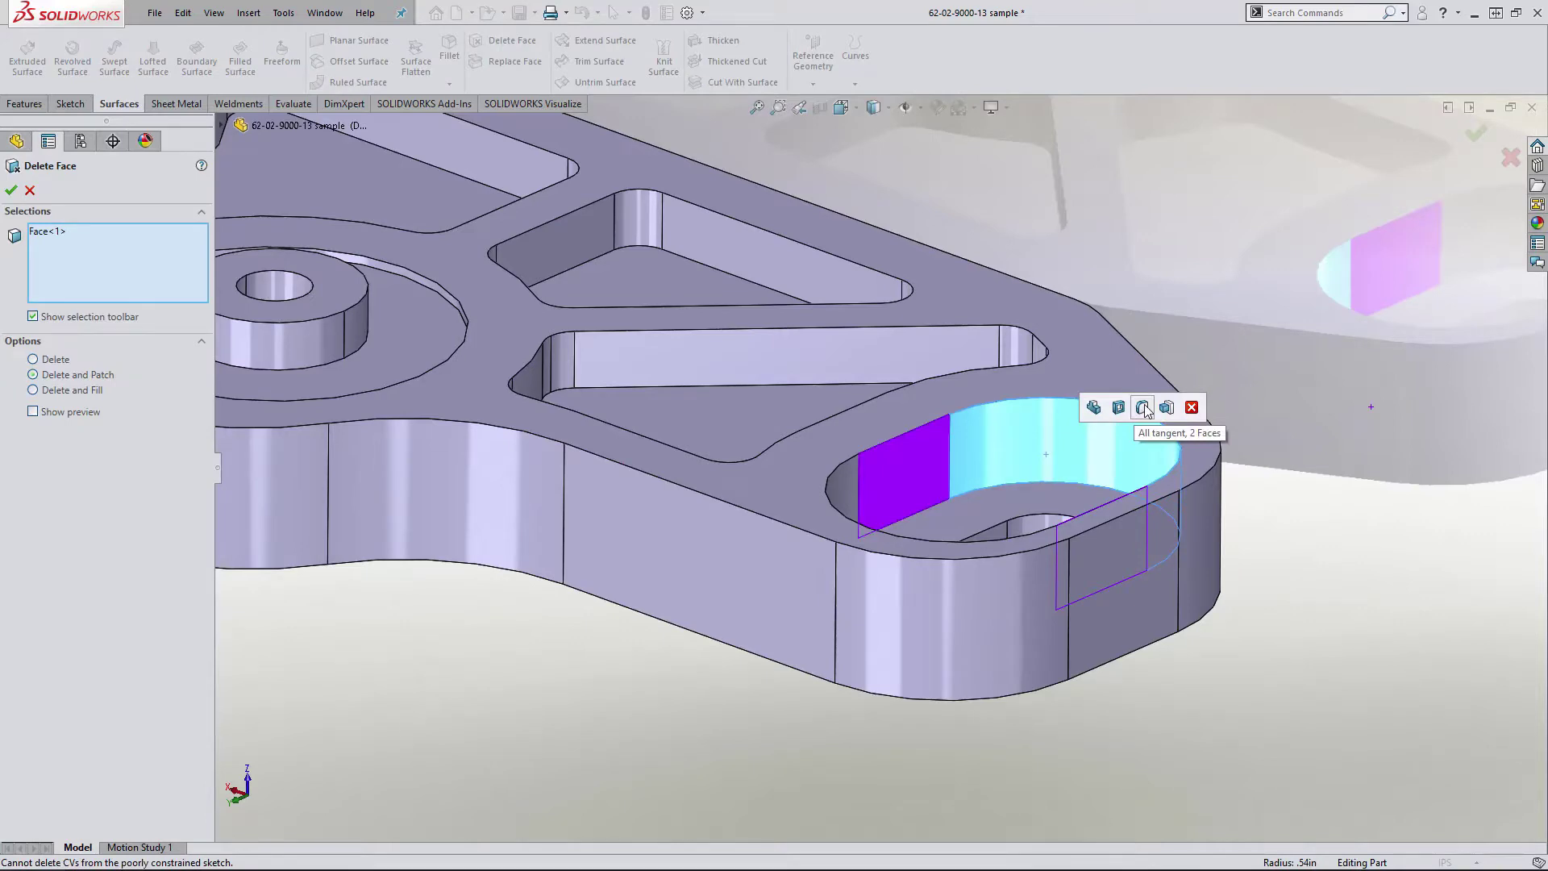
{"action": "left_click", "coordinate": [1143, 408]}
{"action": "left_click", "coordinate": [1009, 508]}
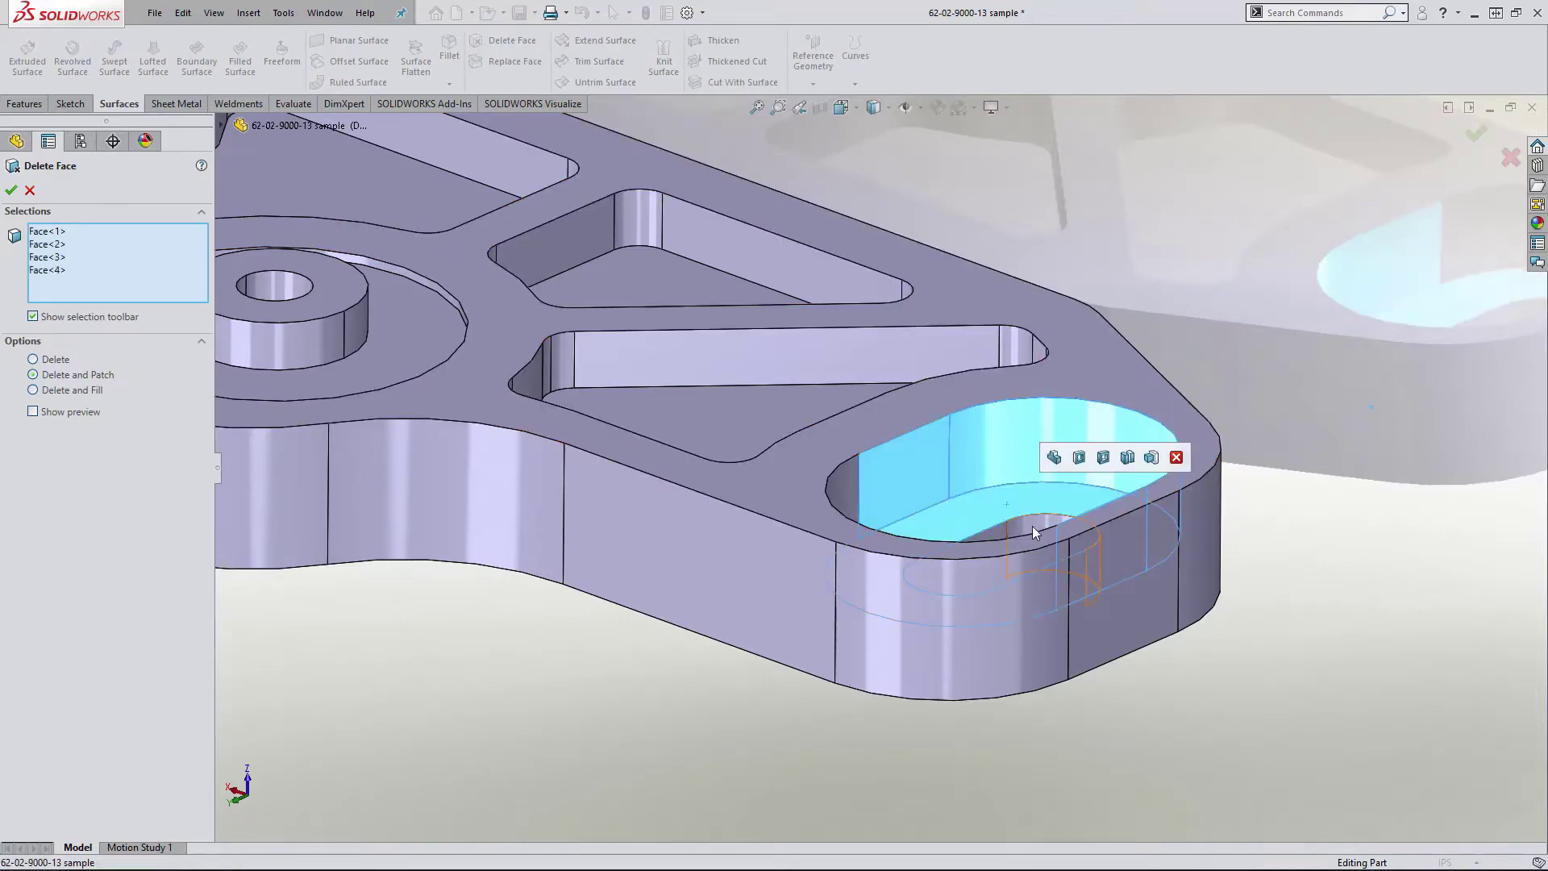
{"action": "left_click", "coordinate": [1043, 525]}
{"action": "left_click", "coordinate": [1140, 479]}
Add the inner slot wall, outer pocket wall and pocket floor faces, then confirm DeleteFace2
{"action": "middle_click_drag", "start_coordinate": [1140, 511], "coordinate": [886, 603]}
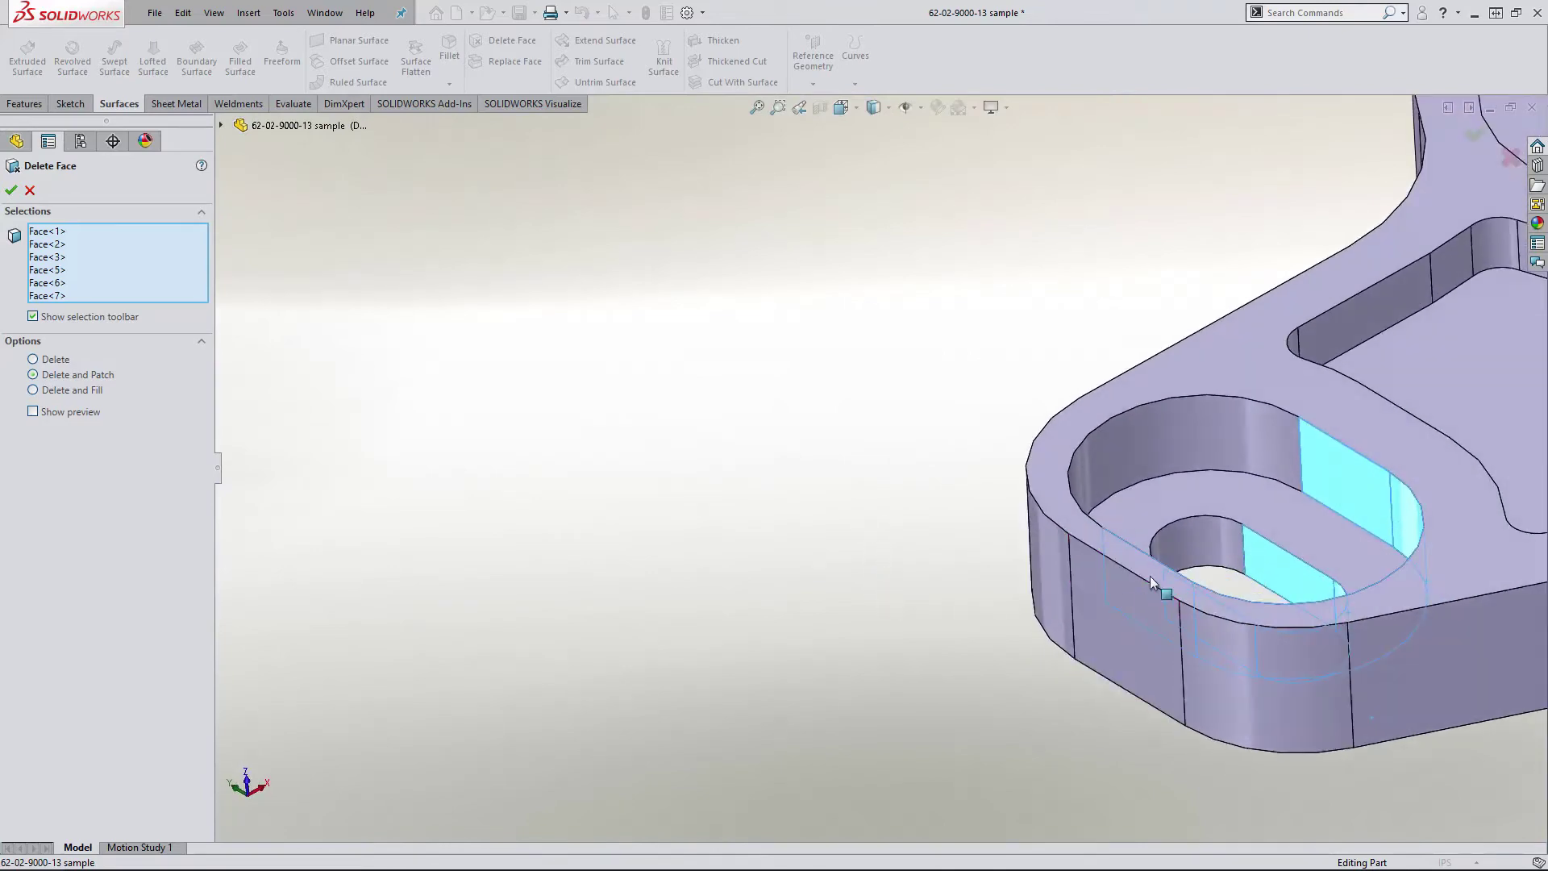
{"action": "left_click", "coordinate": [1187, 554]}
{"action": "left_click", "coordinate": [1175, 448]}
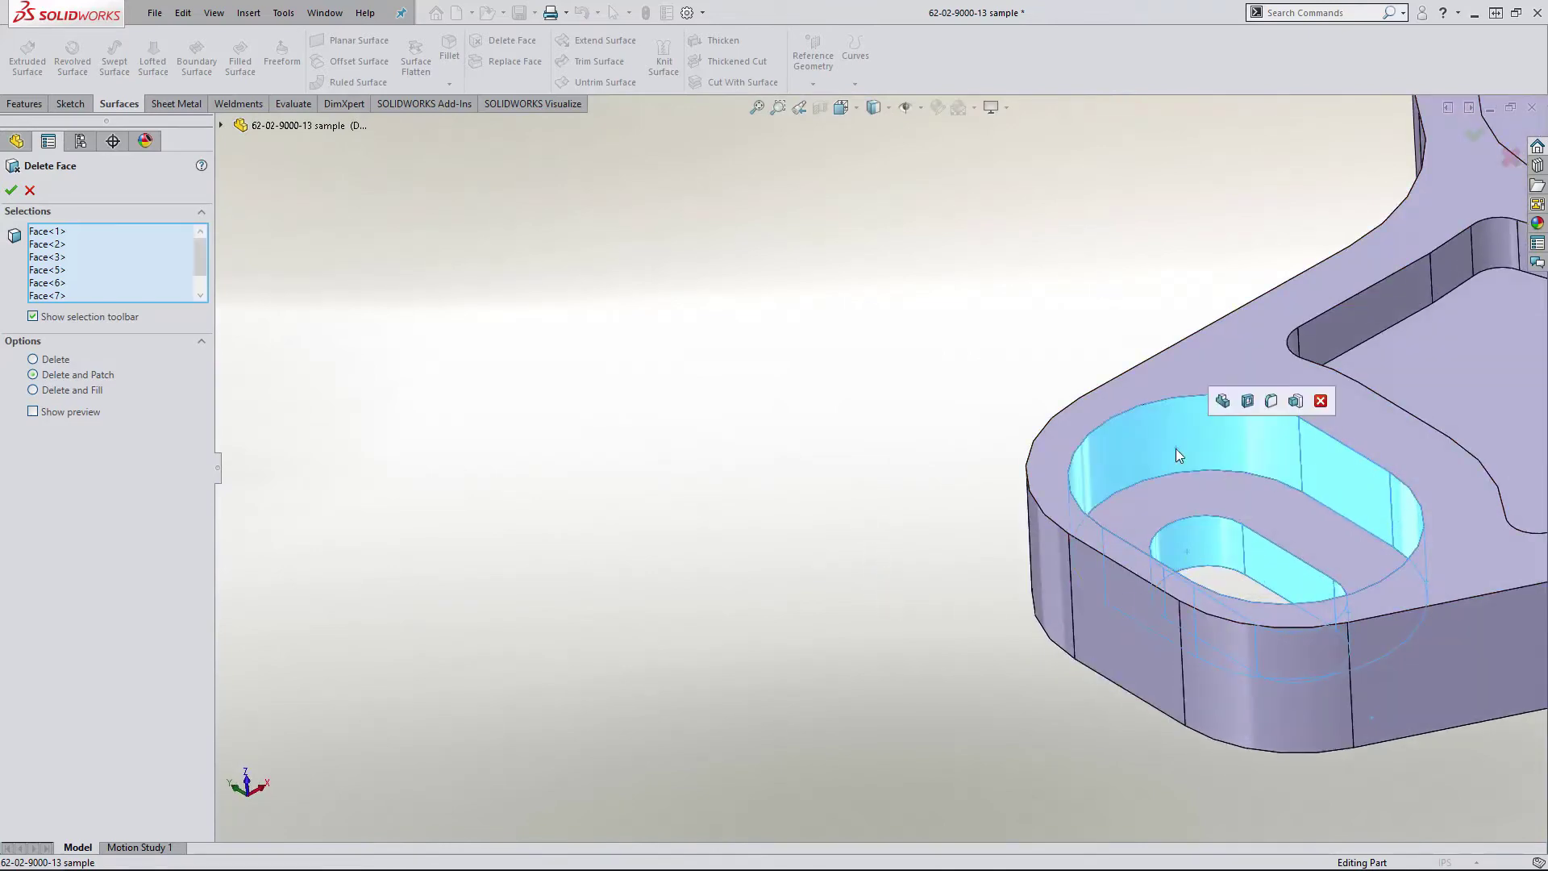
{"action": "left_click", "coordinate": [1196, 491]}
{"action": "left_click", "coordinate": [29, 191]}
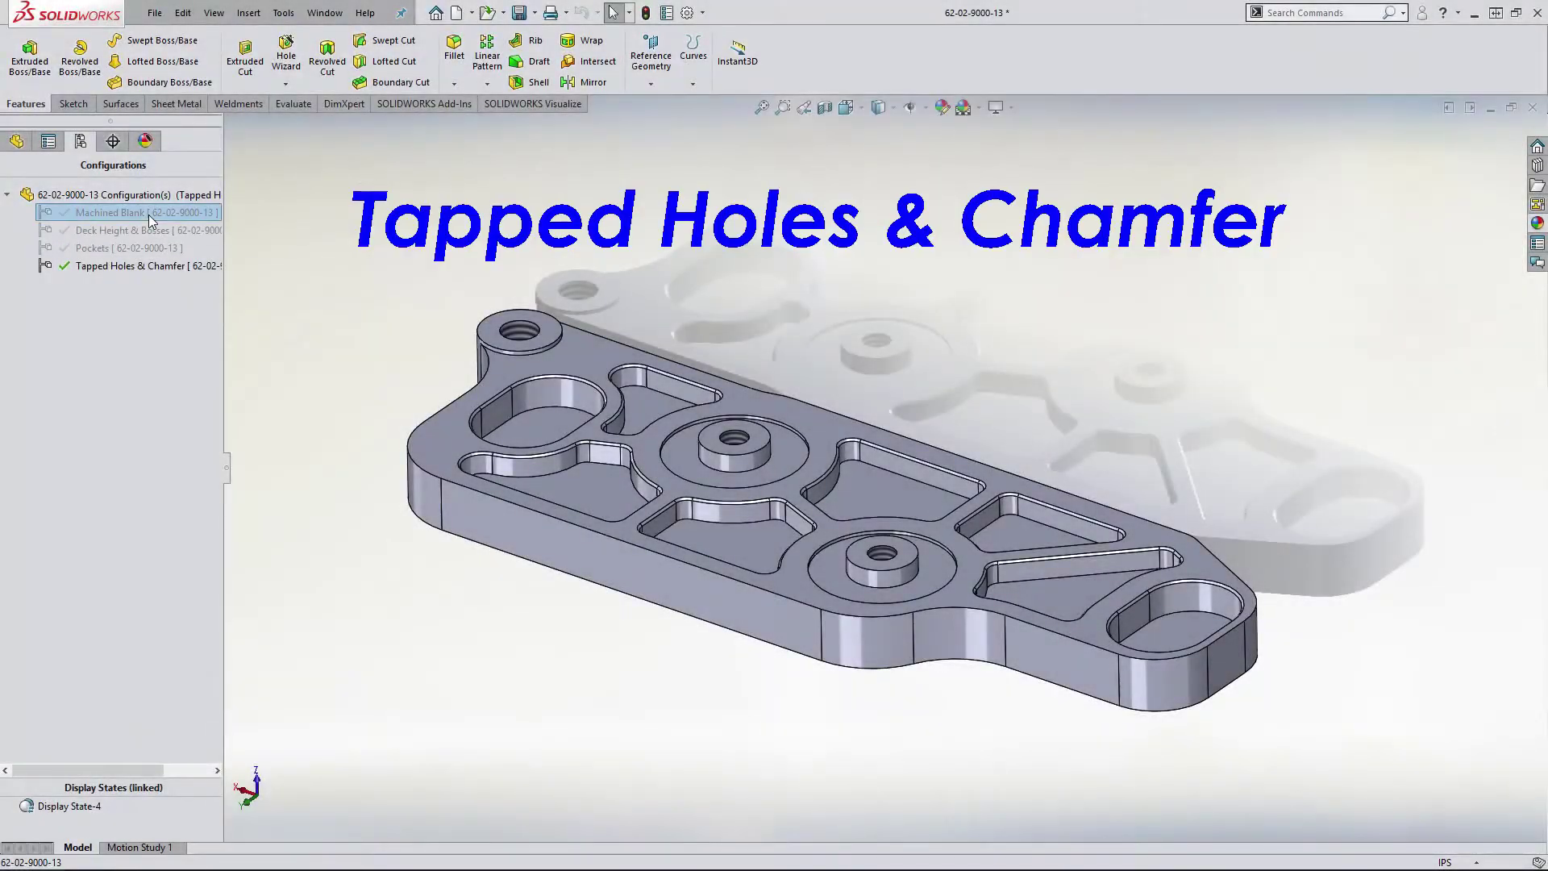
Show Machined Blank, Deck Height & Bosses, Pockets, then Tapped Holes & Chamfer configurations
{"action": "double_click", "coordinate": [149, 213]}
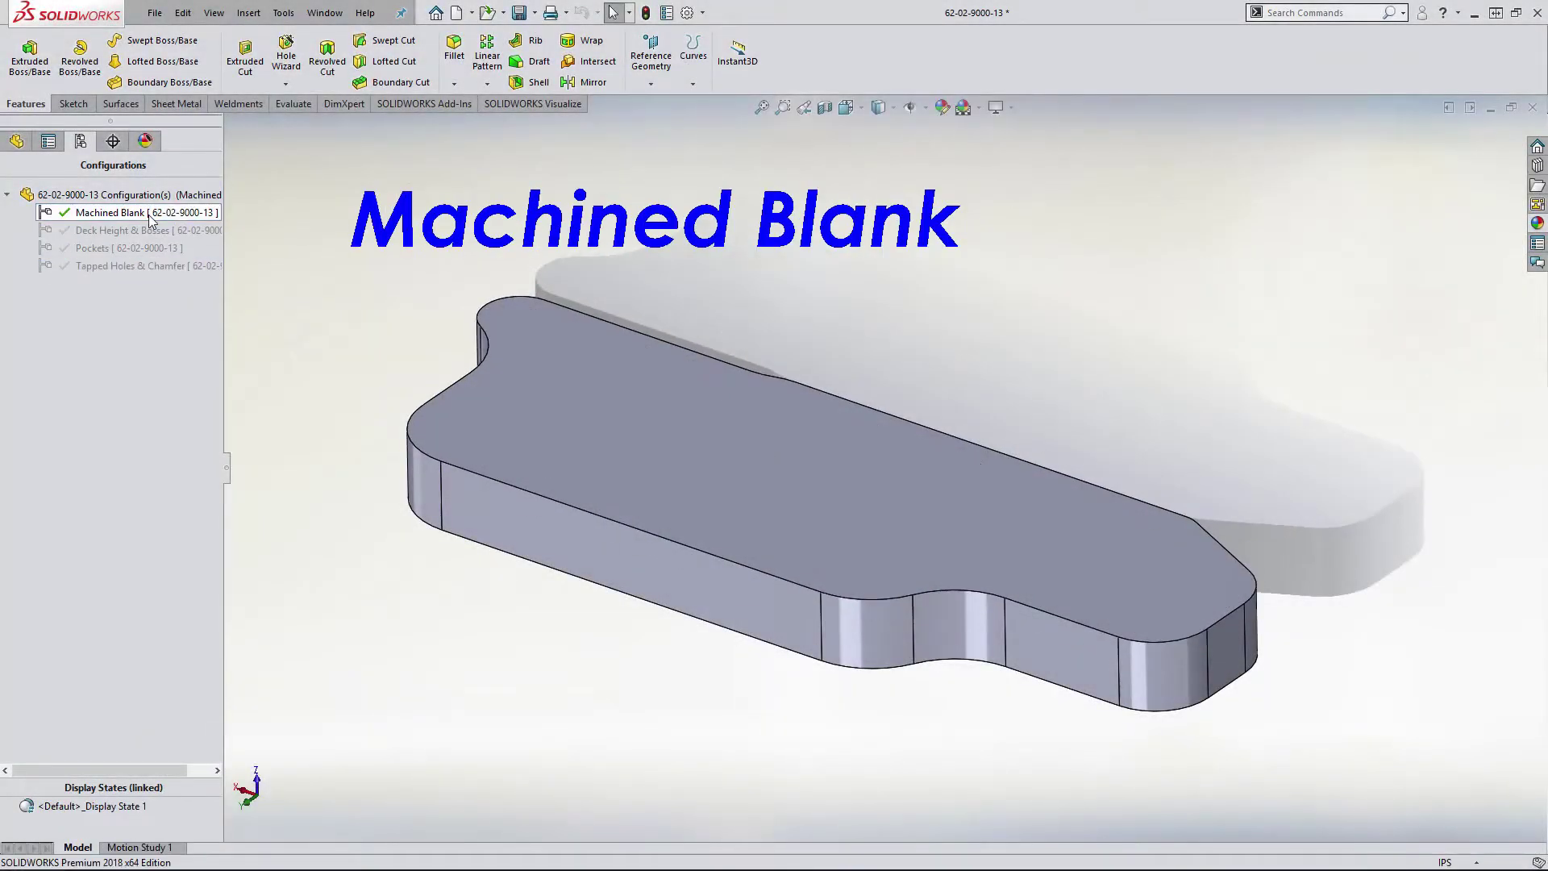
{"action": "double_click", "coordinate": [142, 231]}
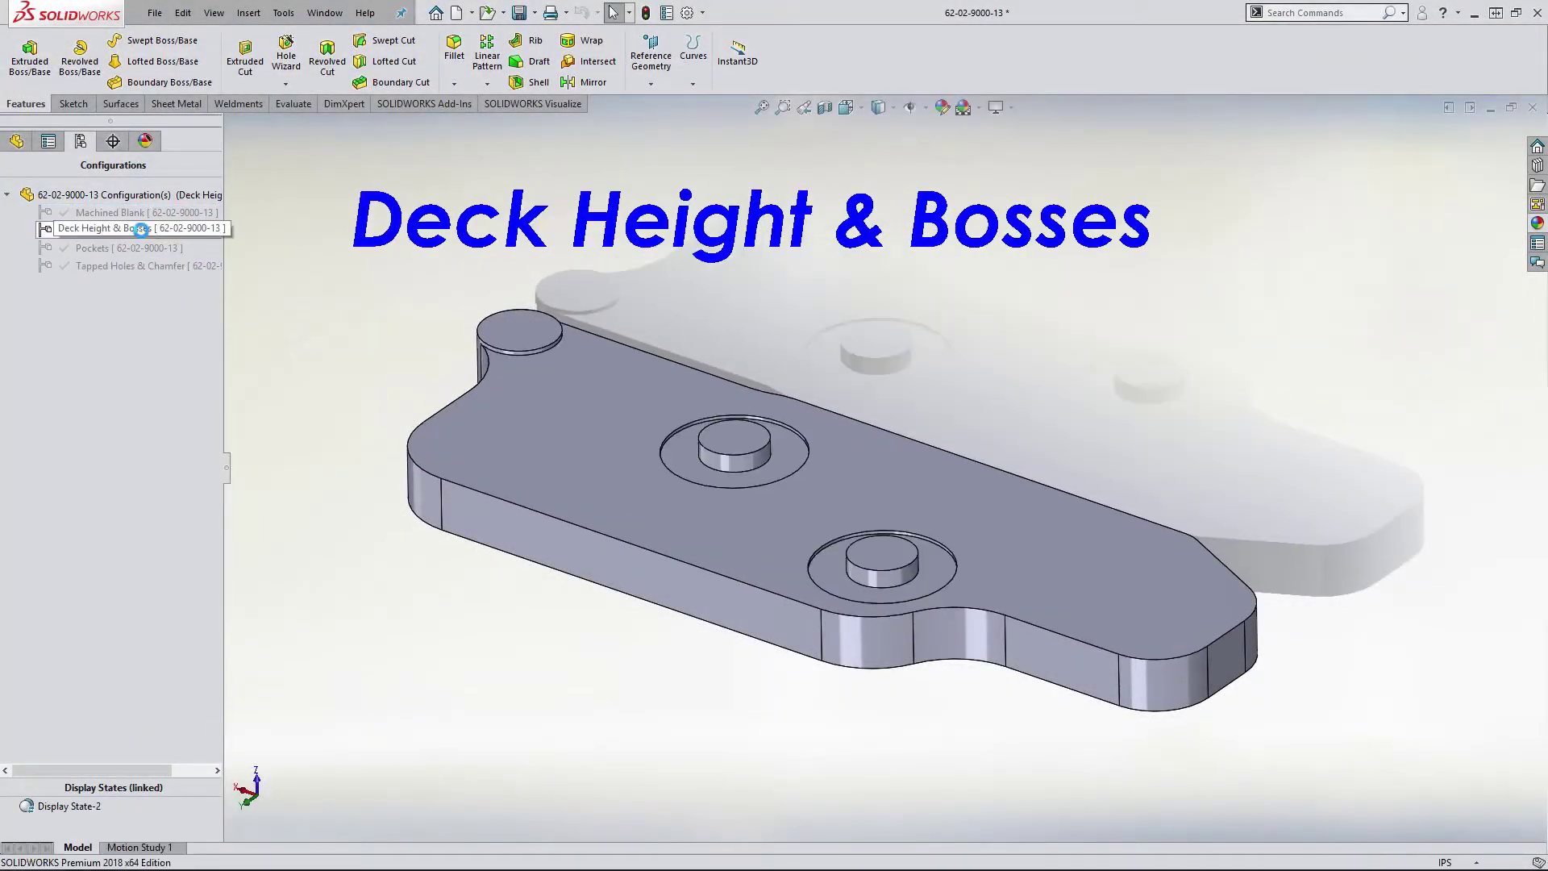
{"action": "double_click", "coordinate": [141, 248]}
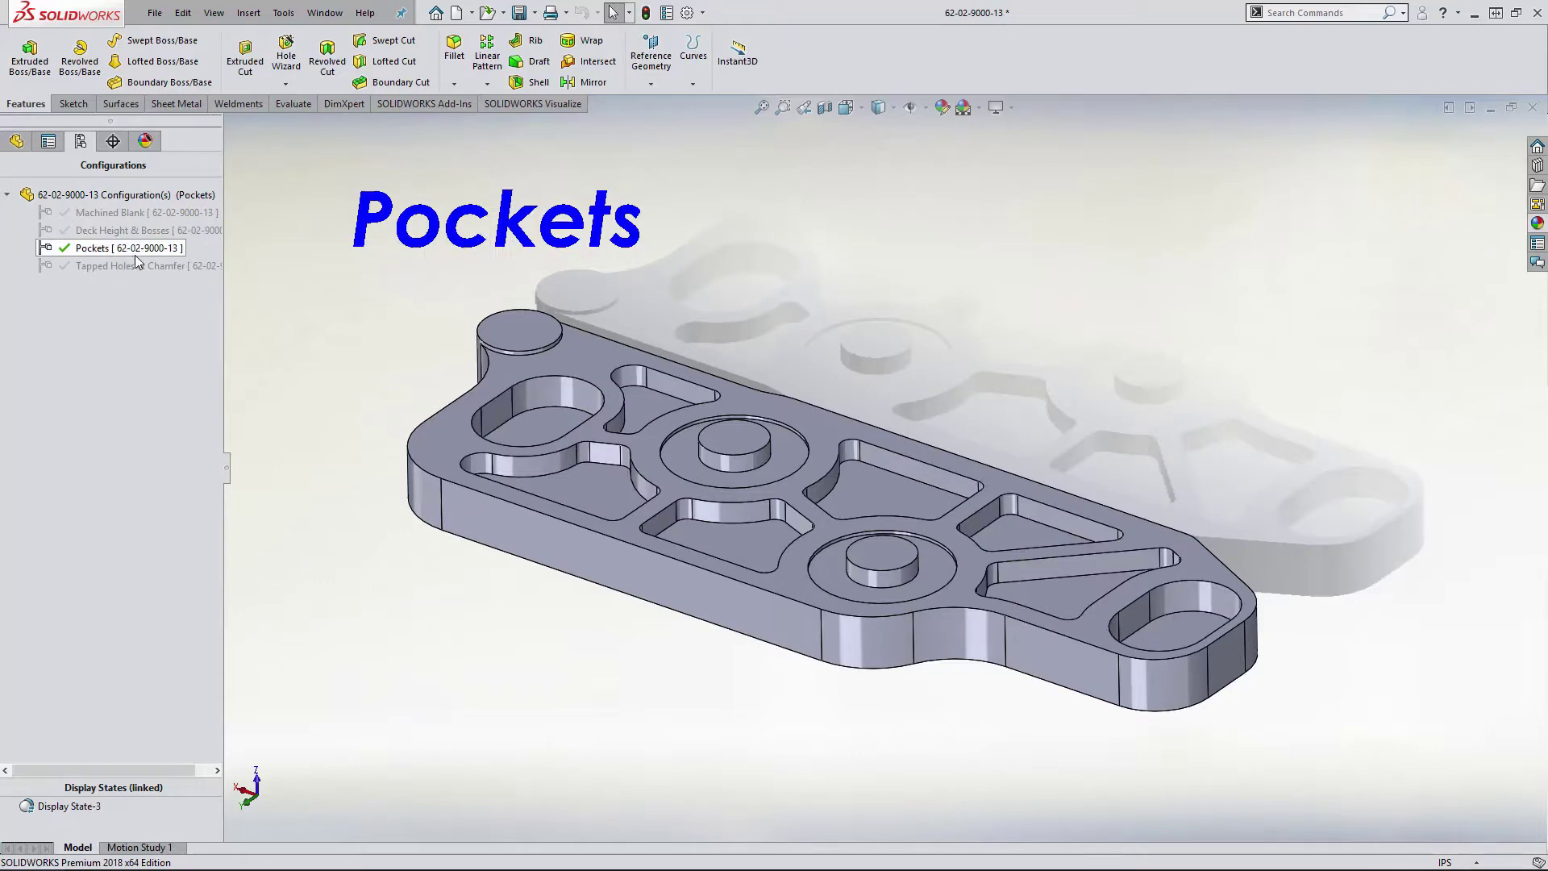
{"action": "double_click", "coordinate": [129, 266]}
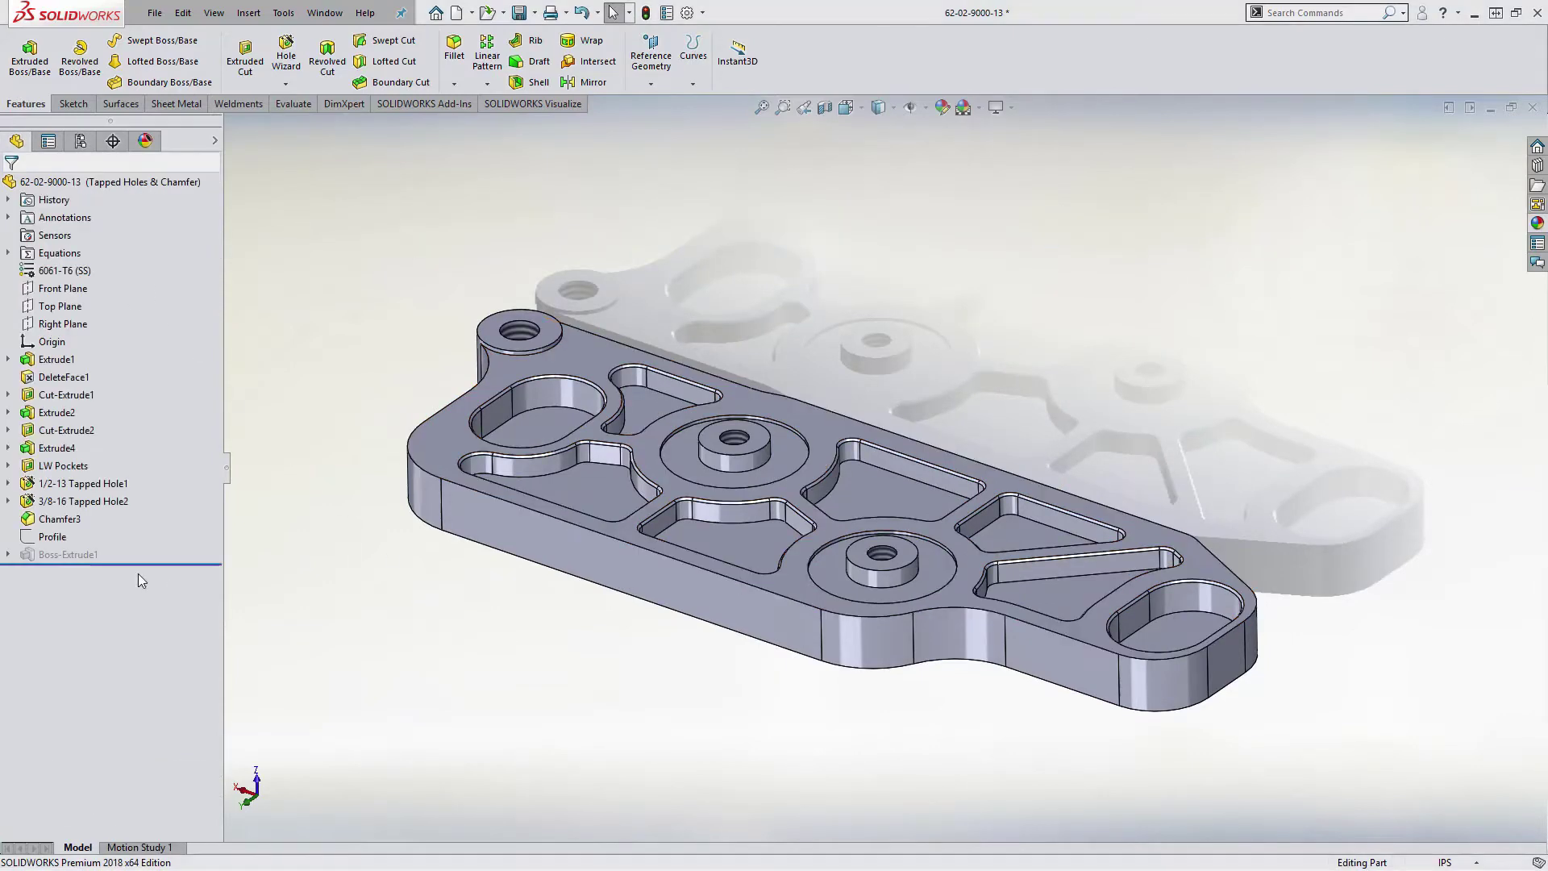
Select the Profile sketch and start an Extruded Boss/Base from it
{"action": "left_click", "coordinate": [53, 537]}
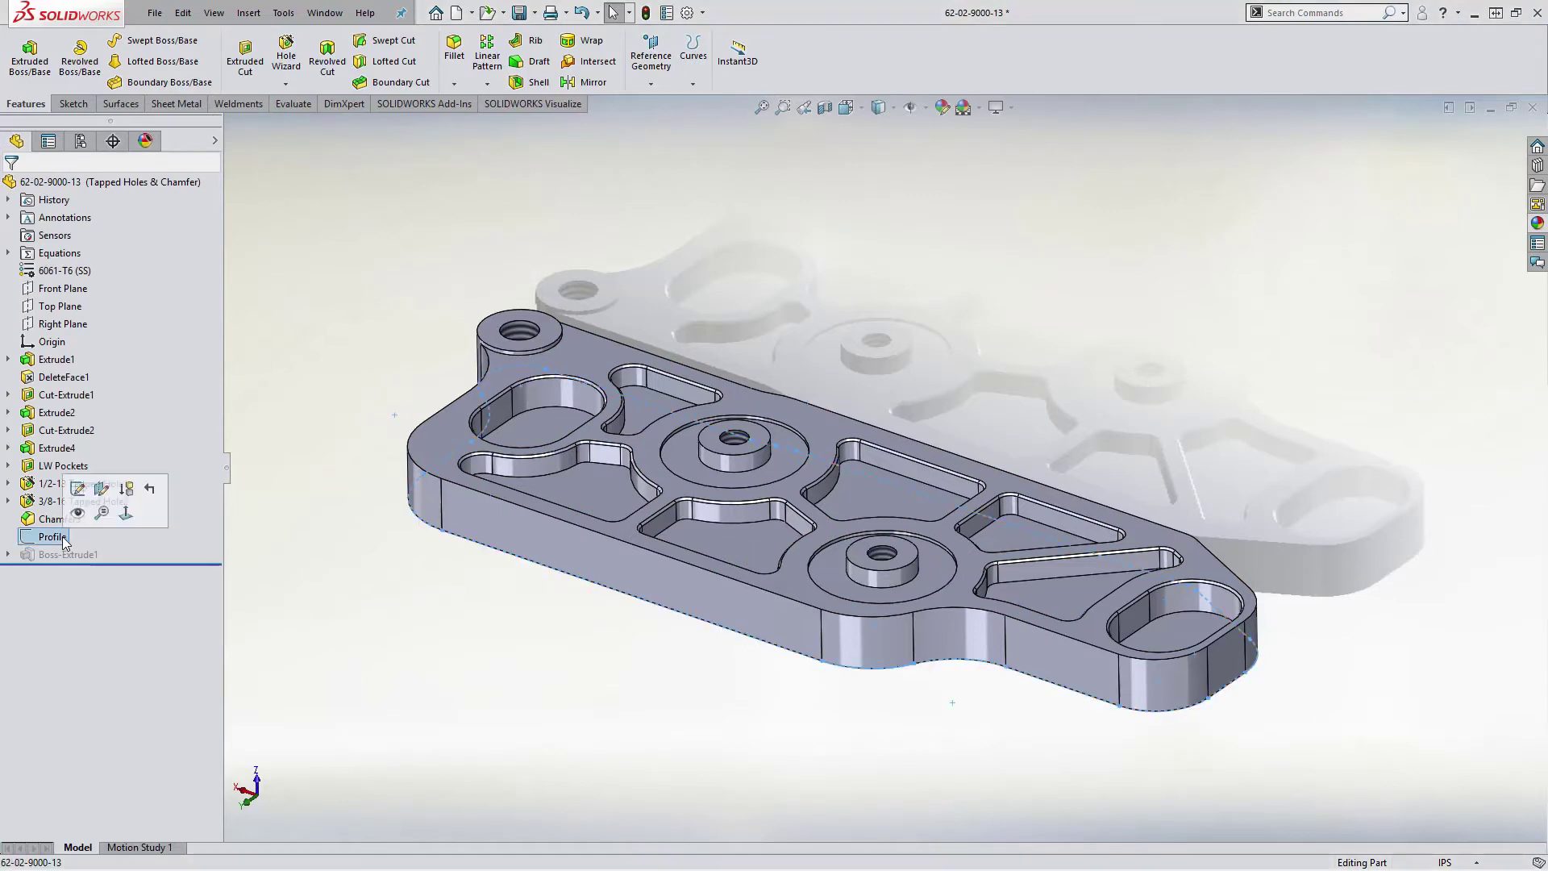
{"action": "key", "text": "s"}
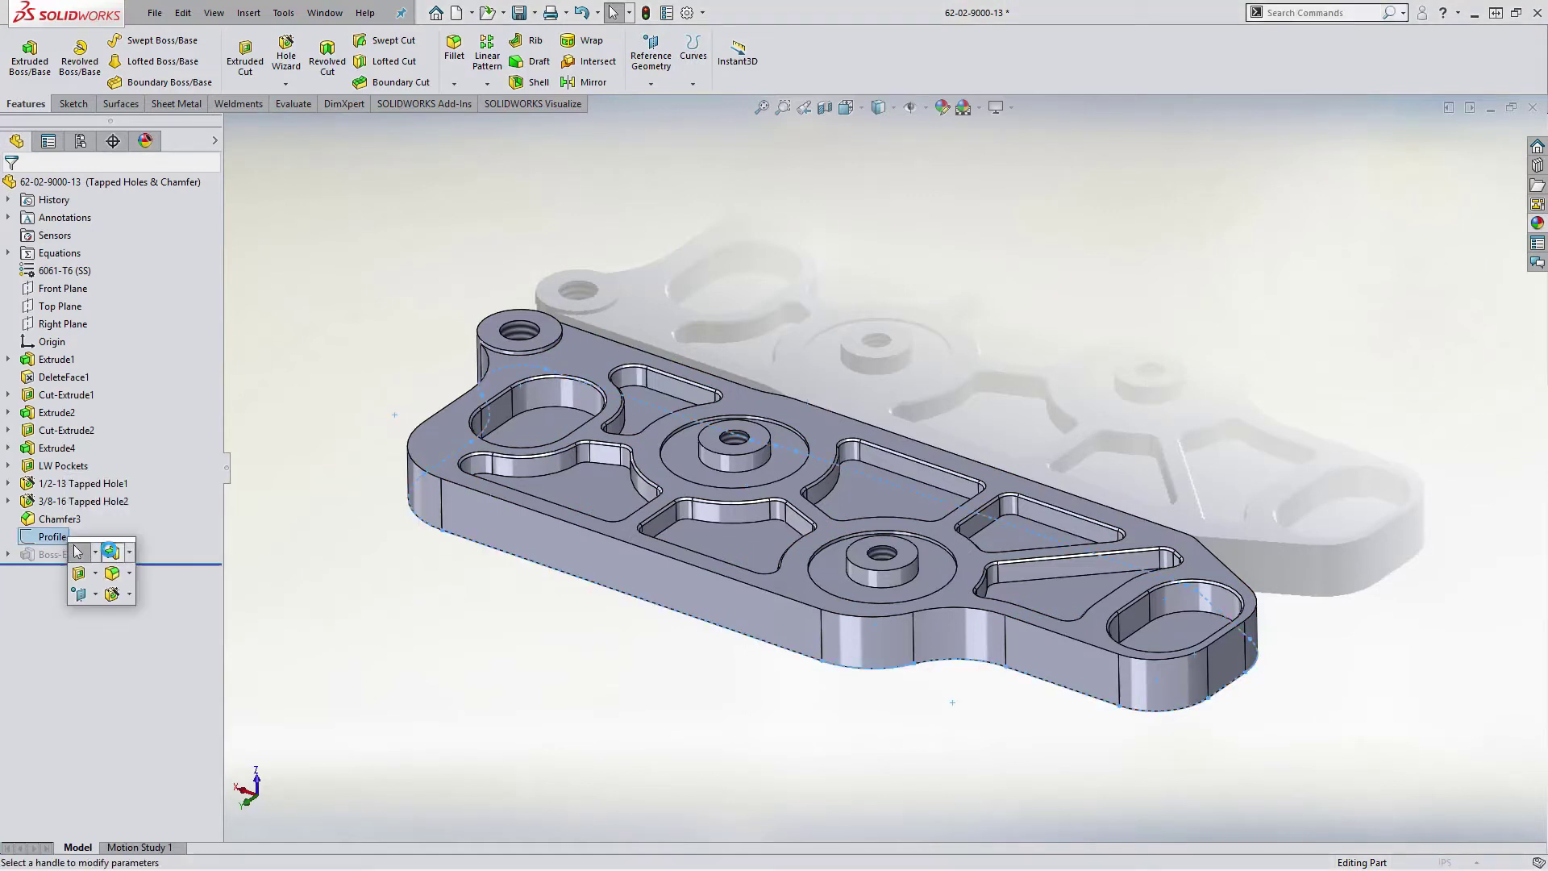
{"action": "left_click", "coordinate": [112, 554]}
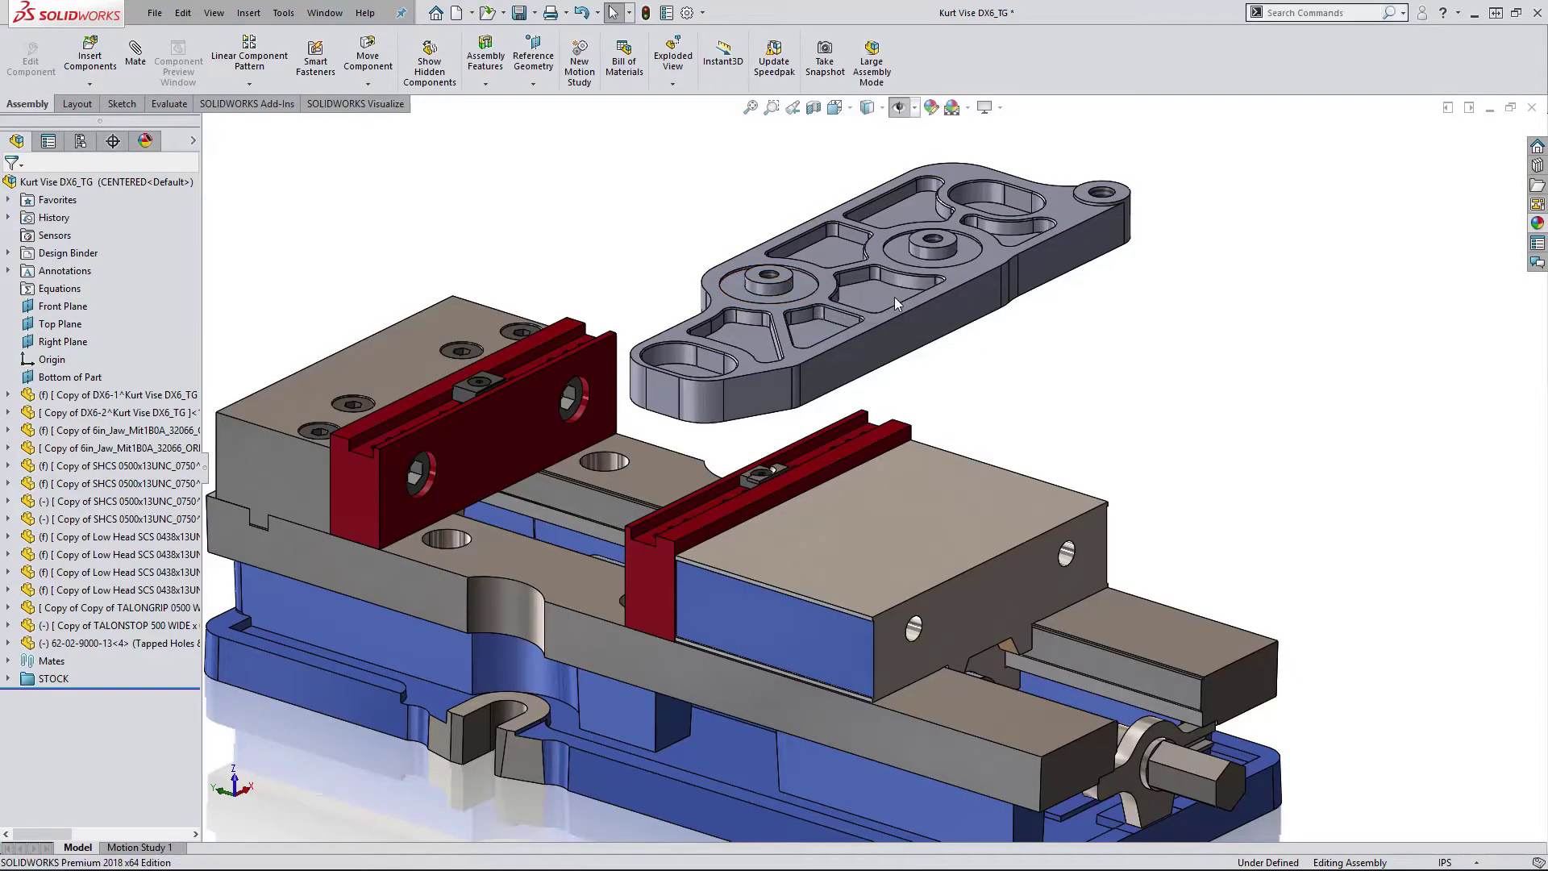
Mate the hidden bracket face coincident to the red vise jaw face
{"action": "key", "text": "m"}
{"action": "right_click", "coordinate": [819, 329]}
{"action": "left_click", "coordinate": [842, 370]}
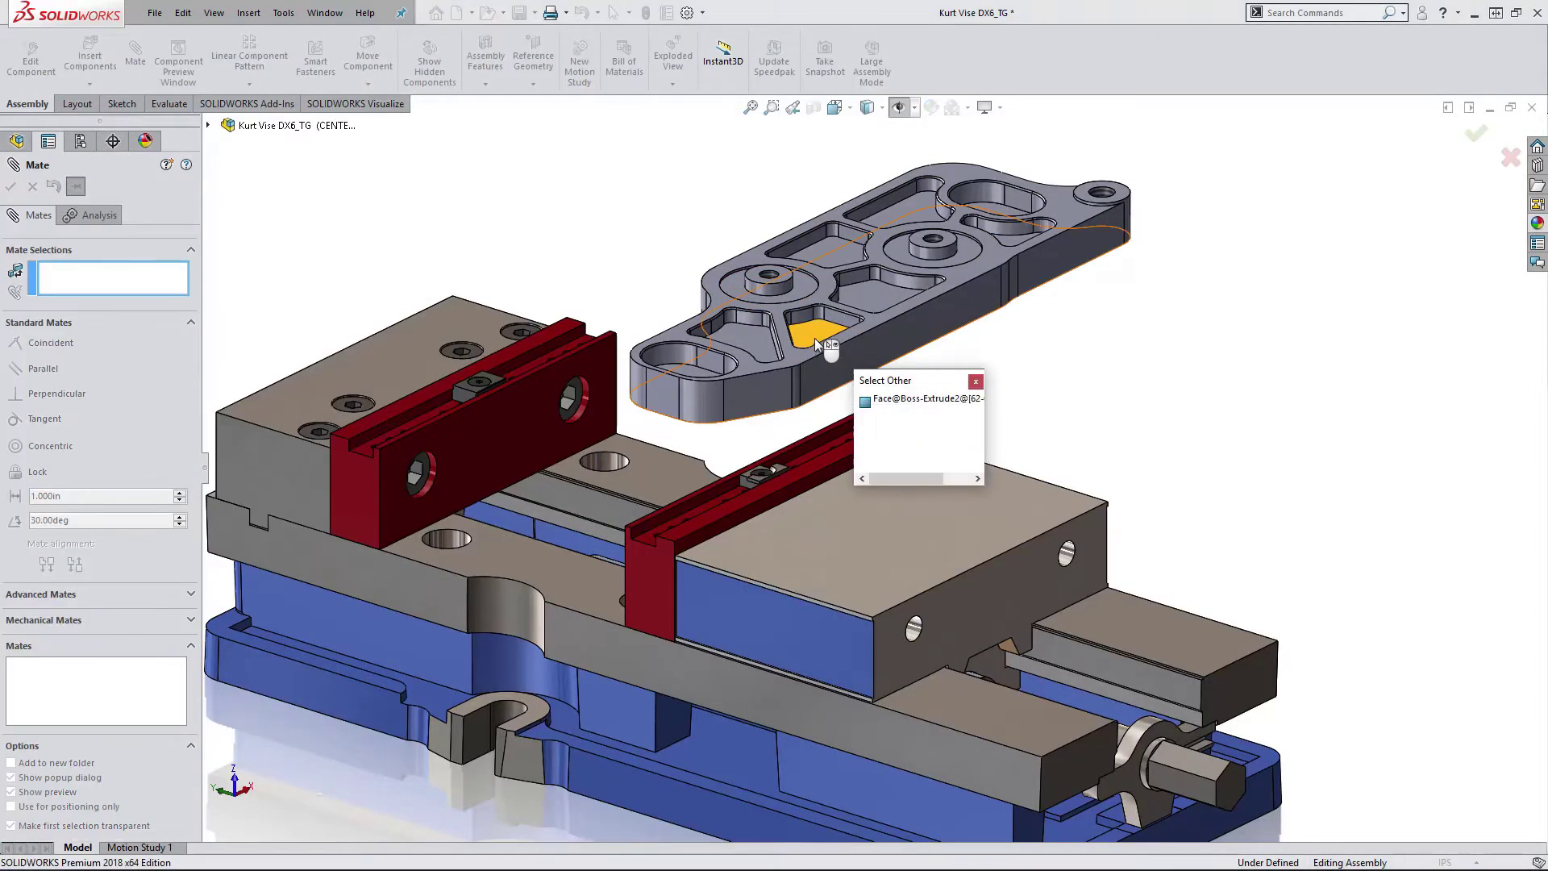
{"action": "left_click", "coordinate": [814, 337]}
{"action": "key", "text": "g"}
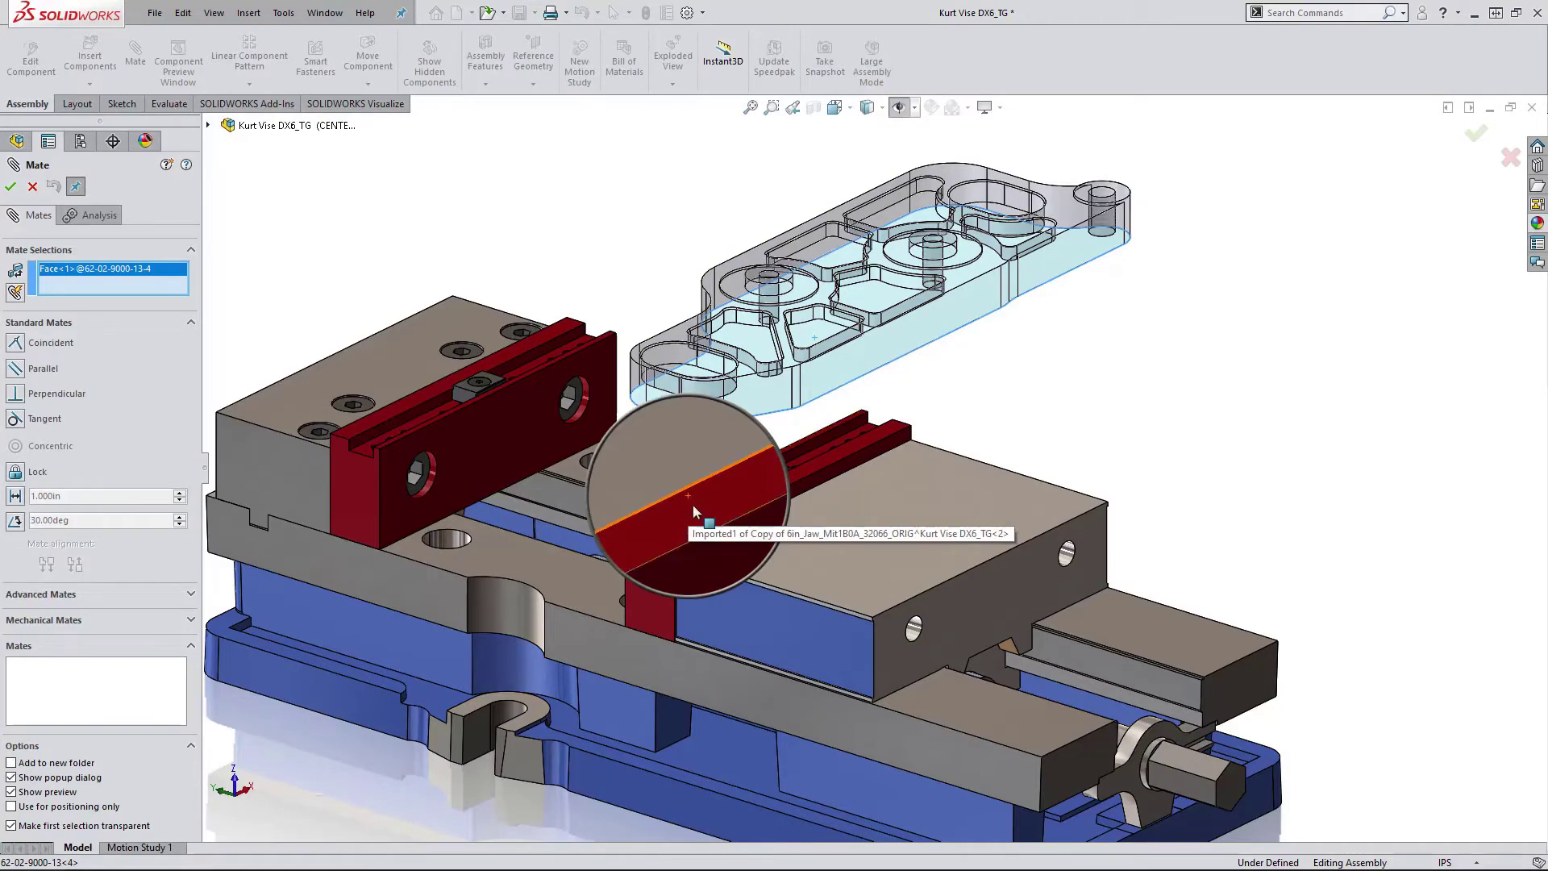
{"action": "left_click", "coordinate": [688, 497]}
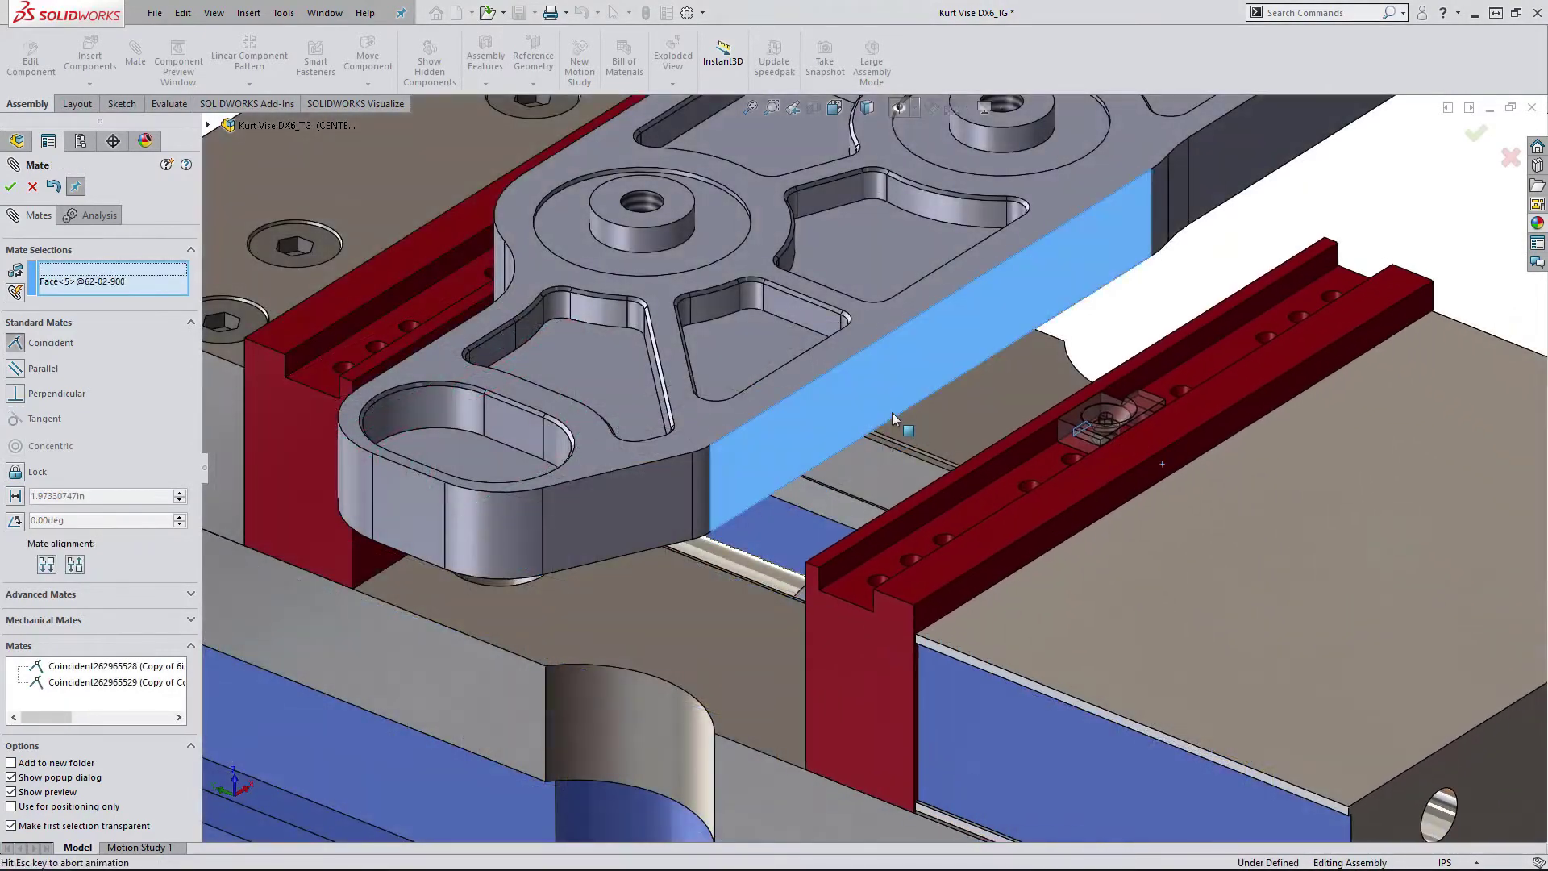
{"action": "left_click", "coordinate": [1070, 395]}
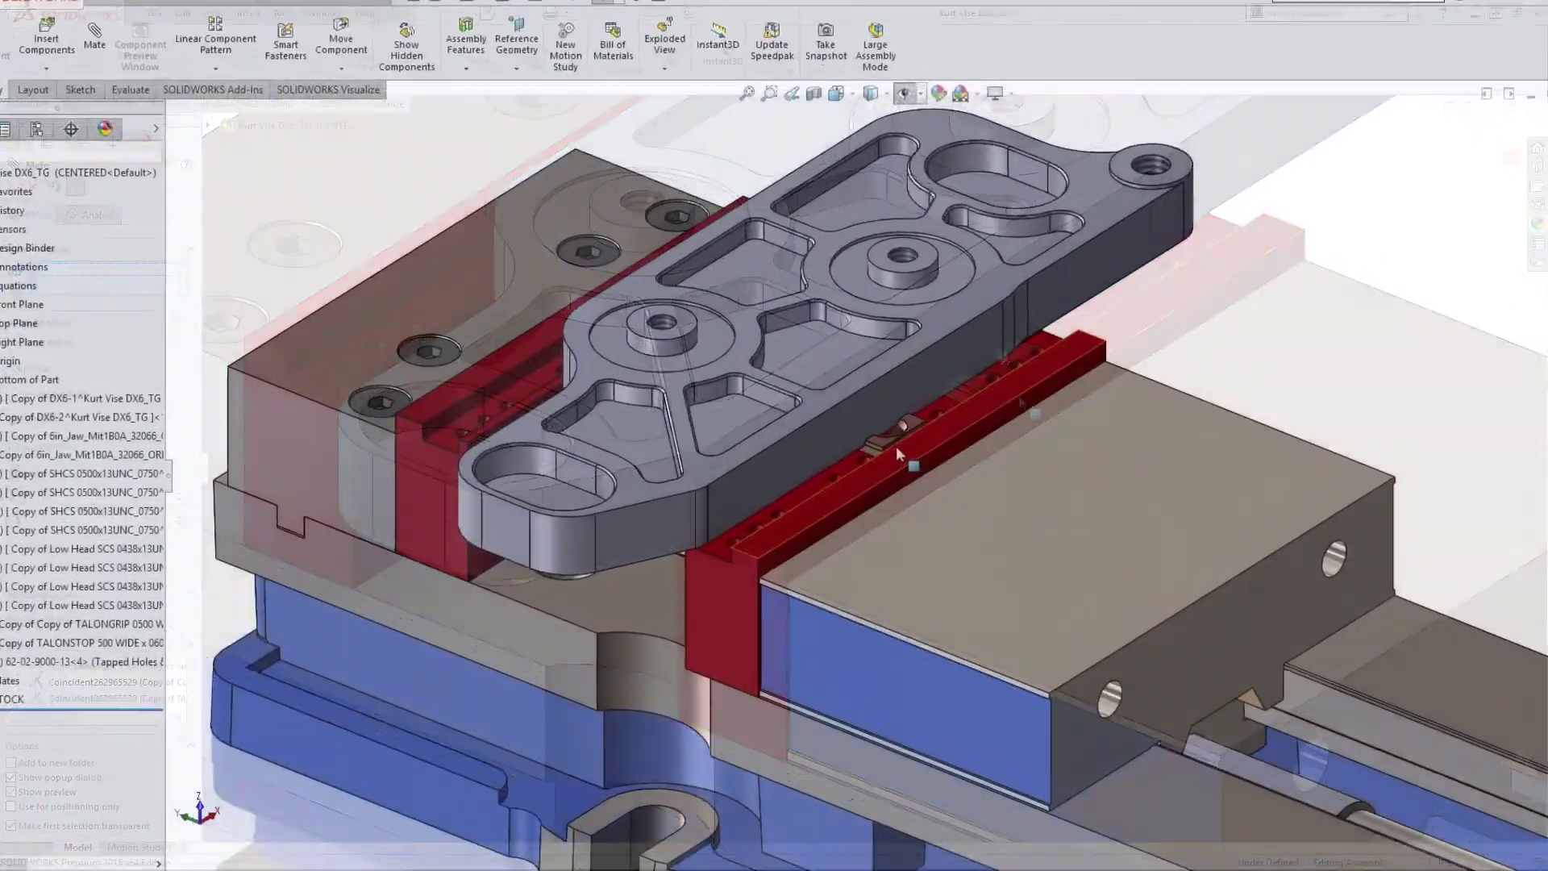
Copy the small clip to the far end of the jaw rail and select the front jaw
{"action": "left_click", "coordinate": [927, 472]}
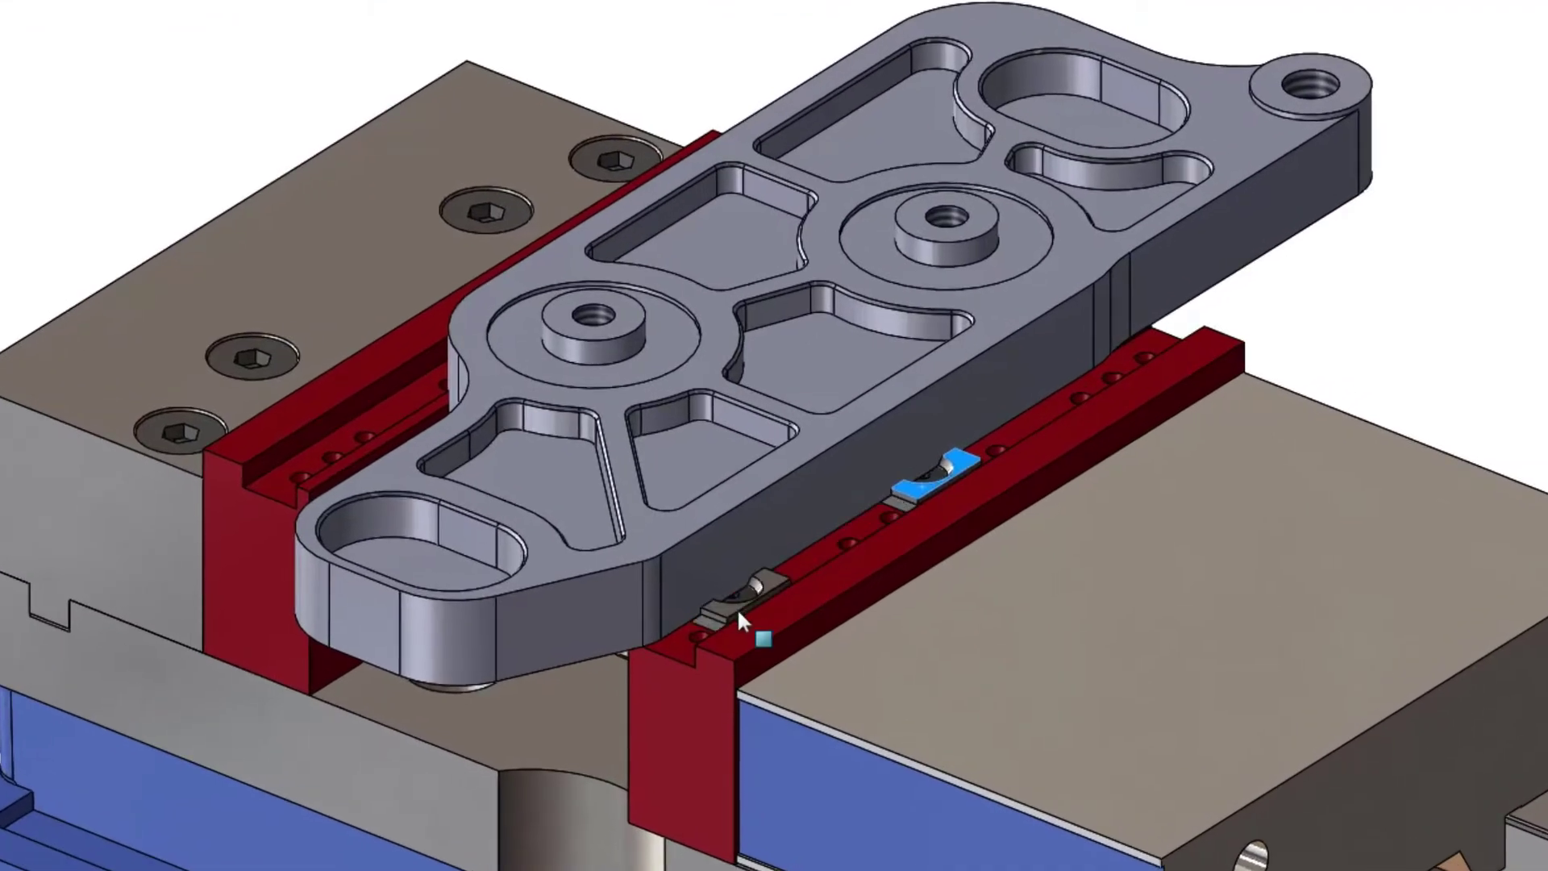
{"action": "left_click_drag", "start_coordinate": [921, 485], "coordinate": [1103, 387], "text": "ctrl"}
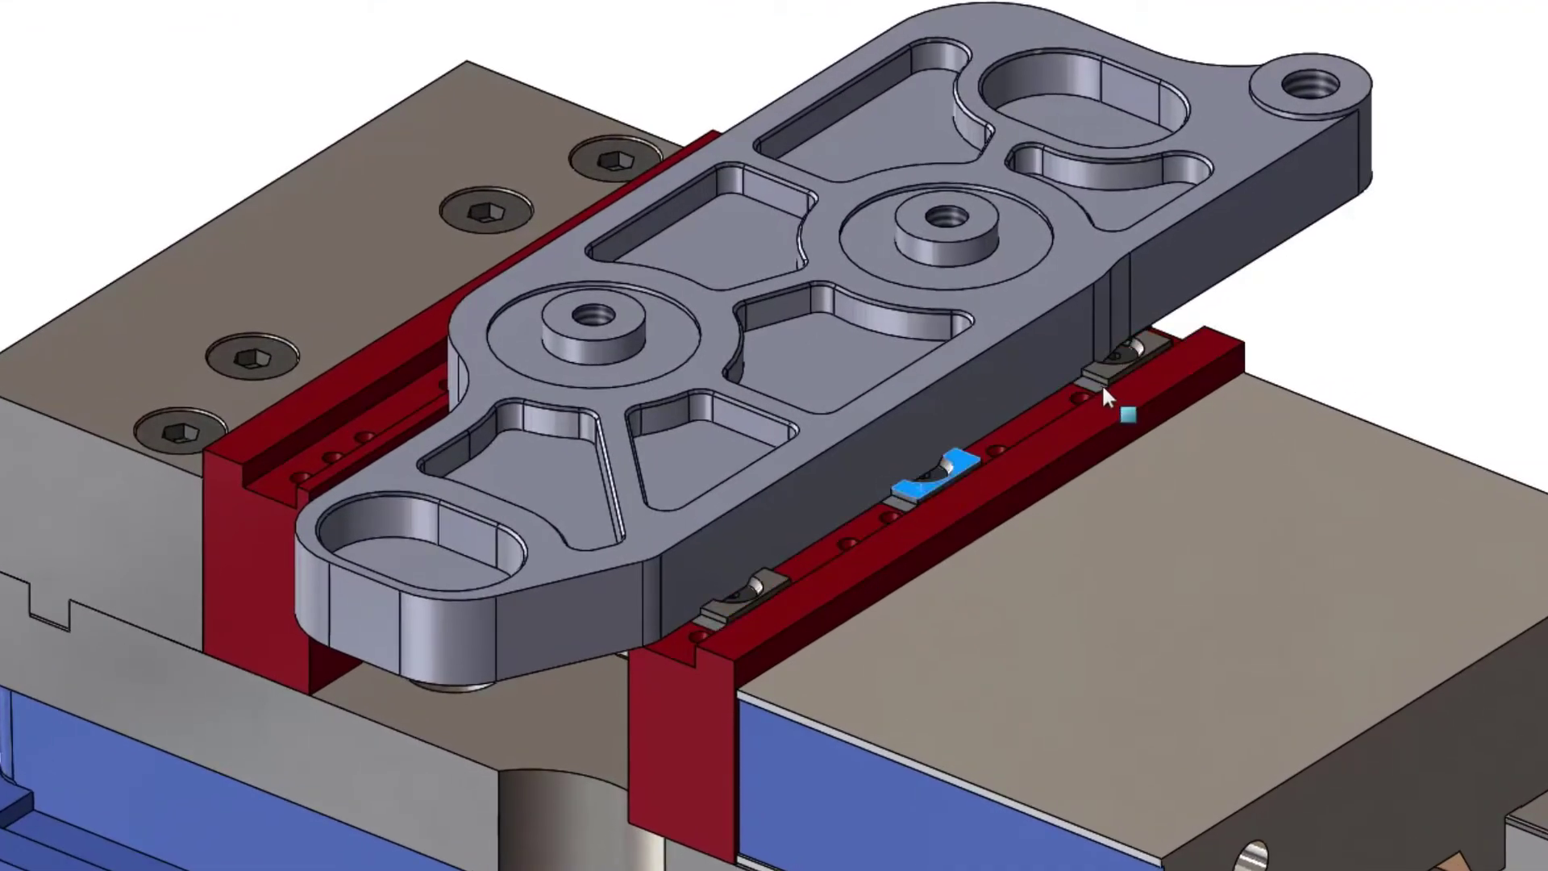
{"action": "left_click", "coordinate": [1170, 385]}
Switch both front and back vise jaws to the 8" MILD STEEL JAW configuration
{"action": "left_click", "coordinate": [1327, 188]}
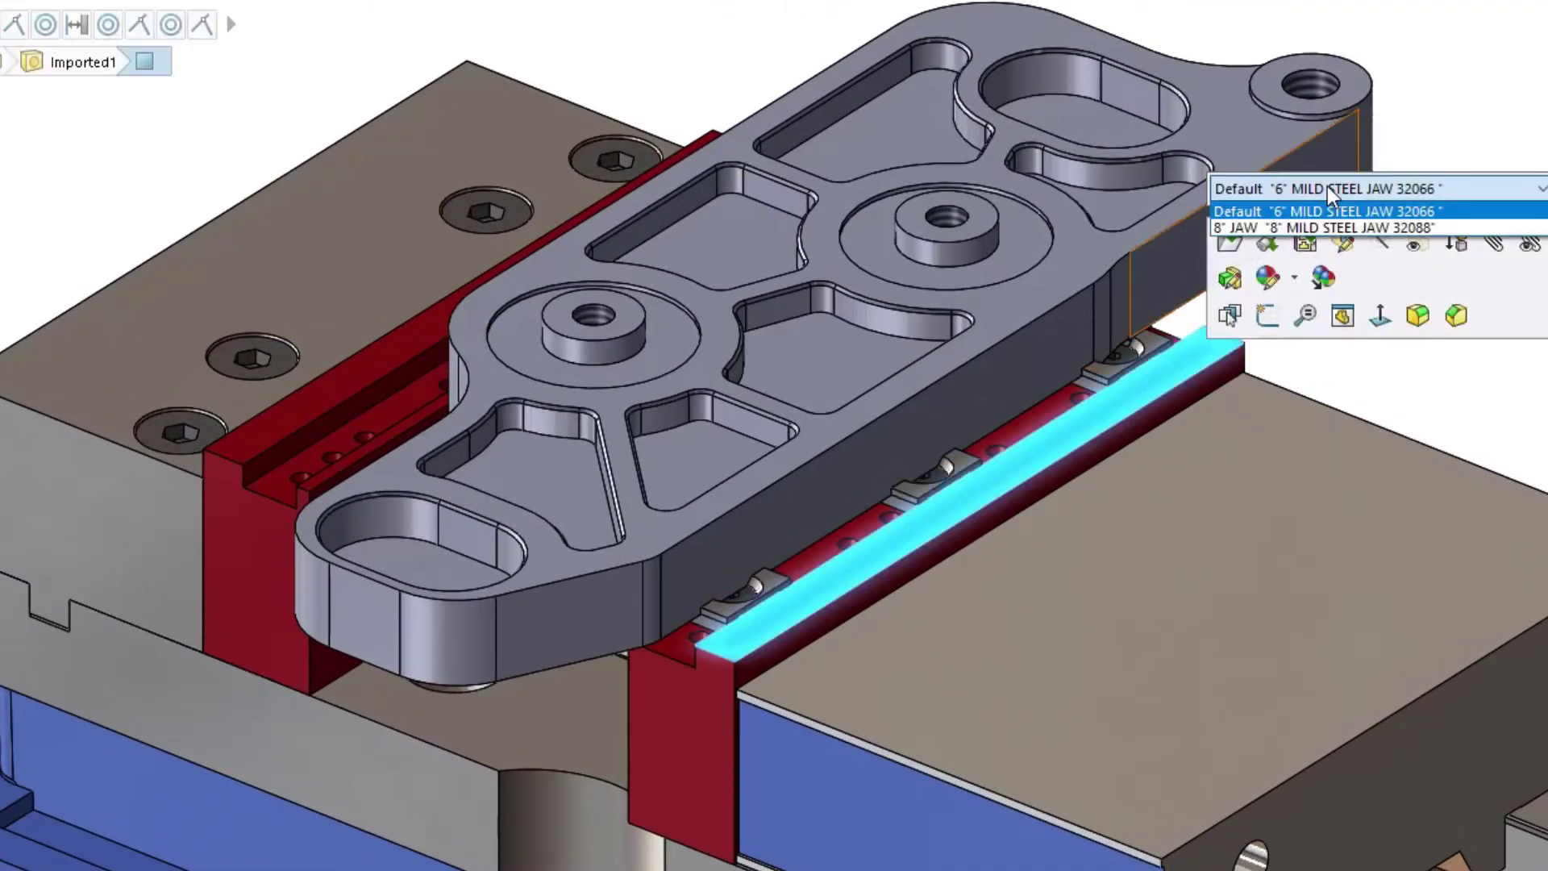
{"action": "left_click", "coordinate": [1327, 227]}
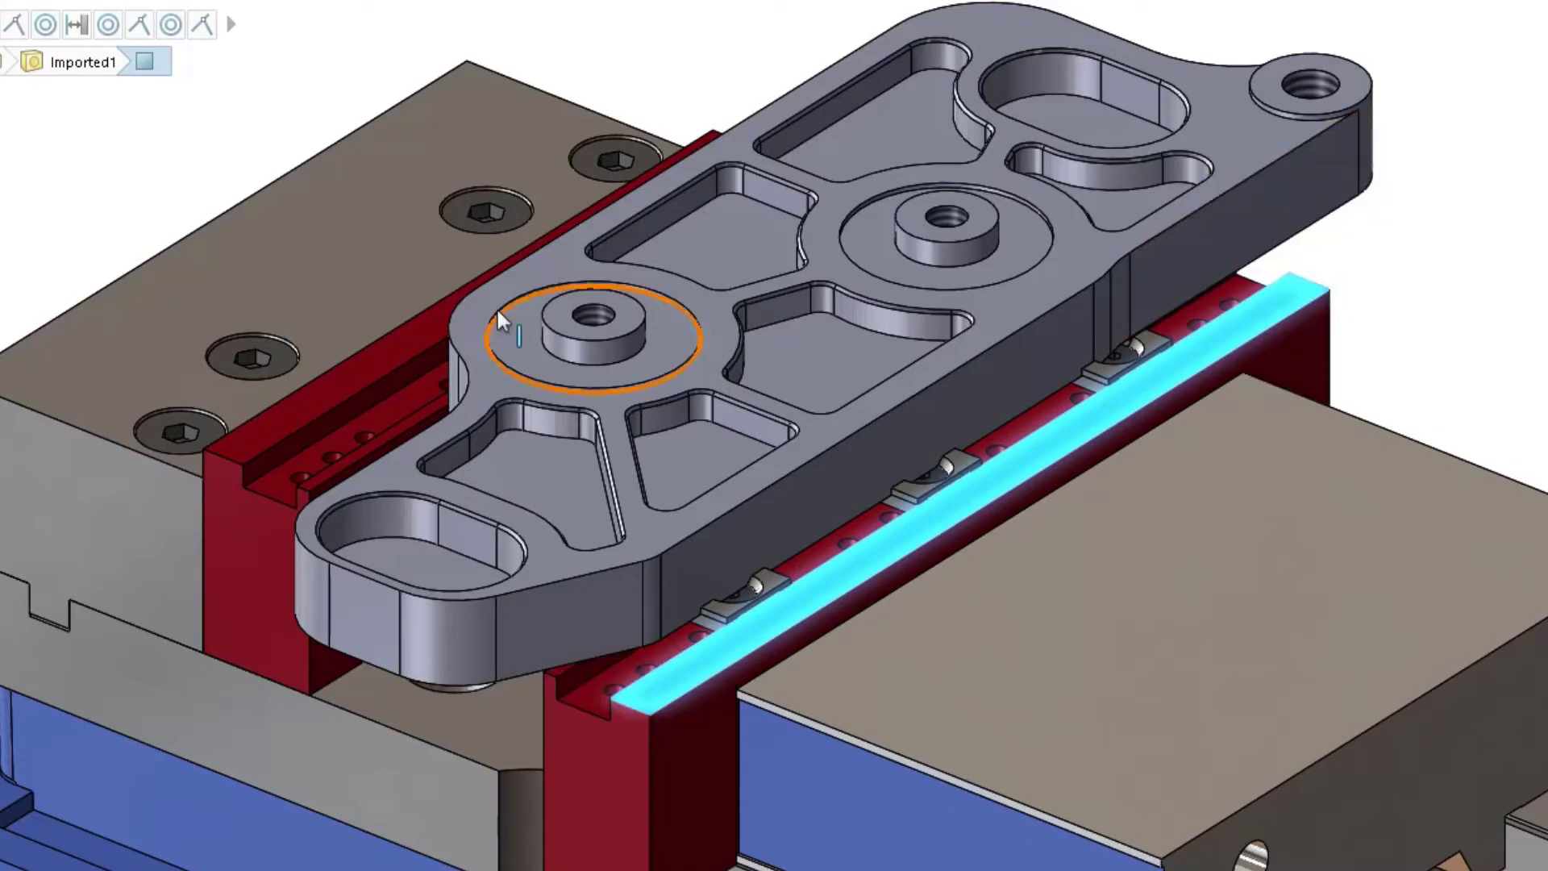
{"action": "left_click", "coordinate": [390, 341]}
{"action": "left_click", "coordinate": [725, 137]}
{"action": "left_click", "coordinate": [612, 197]}
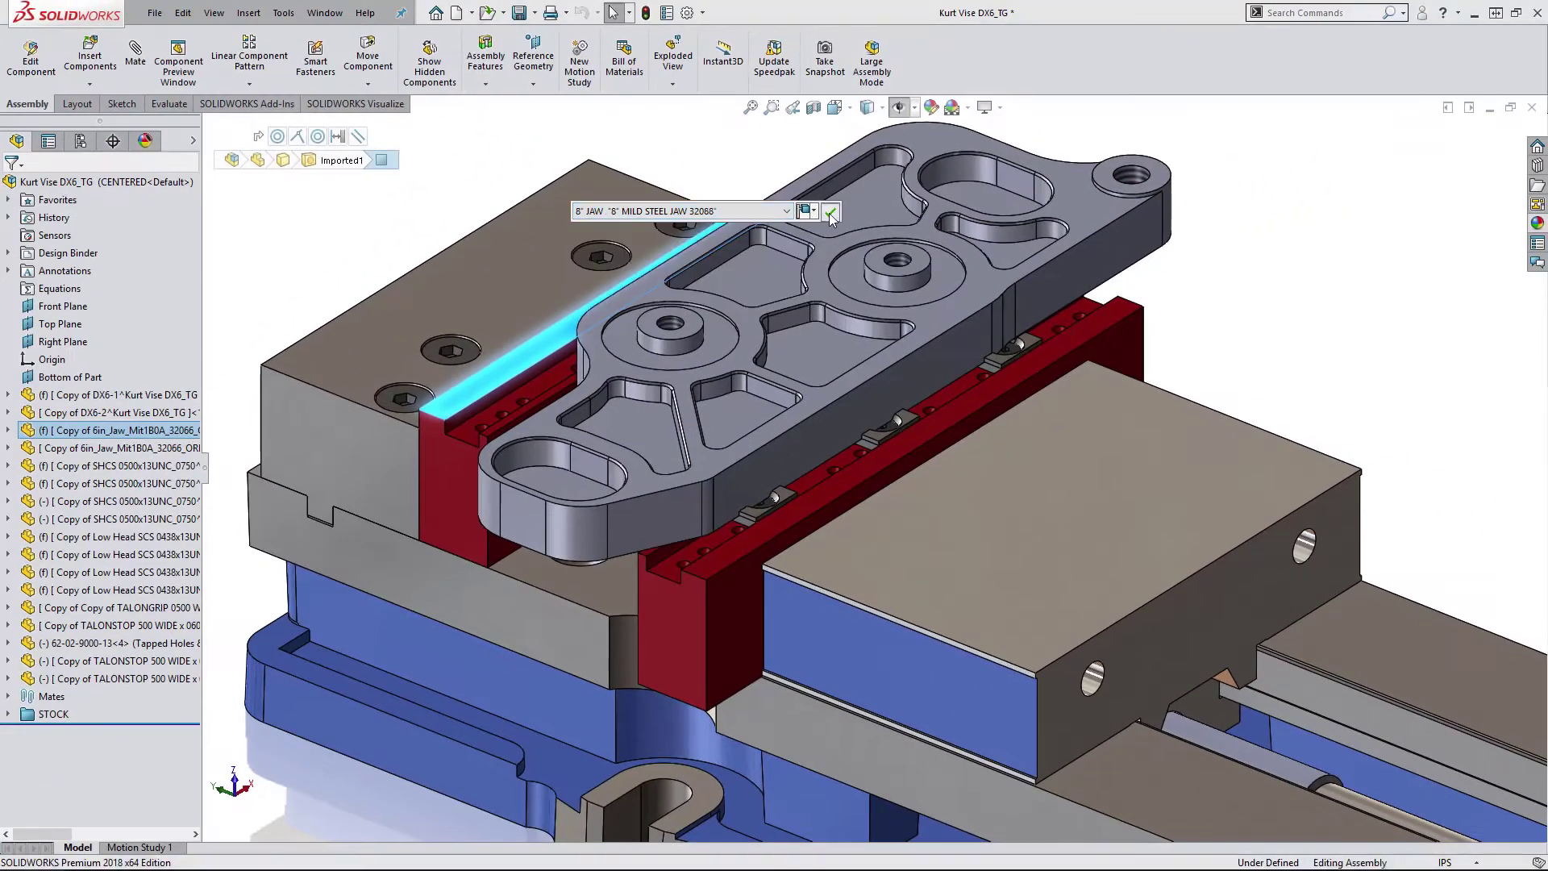
{"action": "left_click", "coordinate": [830, 211]}
Run Interference Detection on the vise assembly and inspect one of the results
{"action": "left_click", "coordinate": [71, 60]}
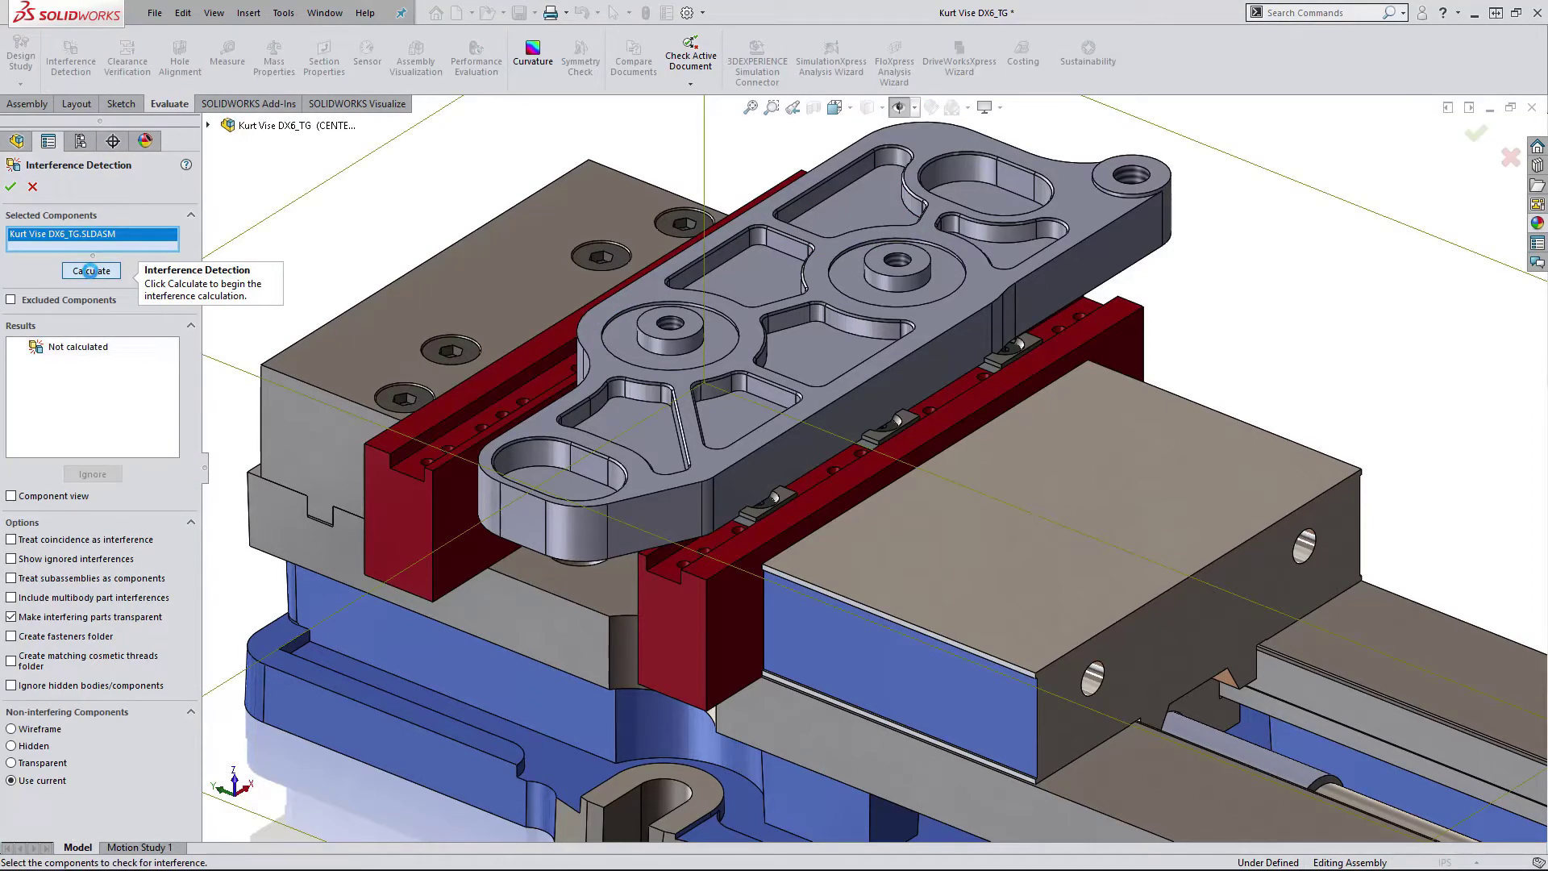
{"action": "left_click", "coordinate": [90, 271]}
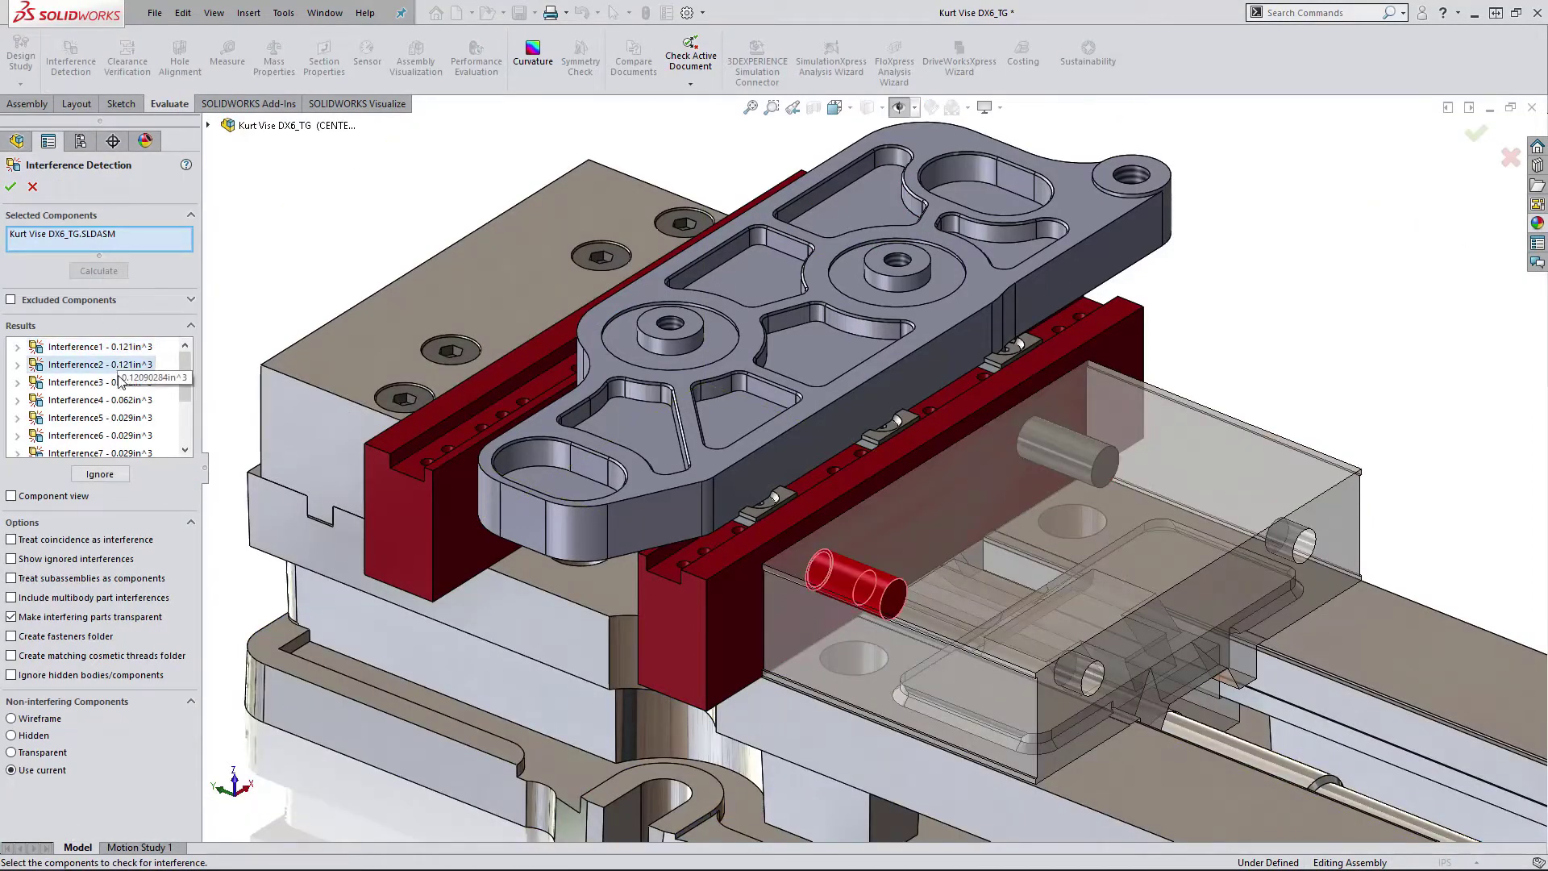
{"action": "left_click", "coordinate": [119, 382]}
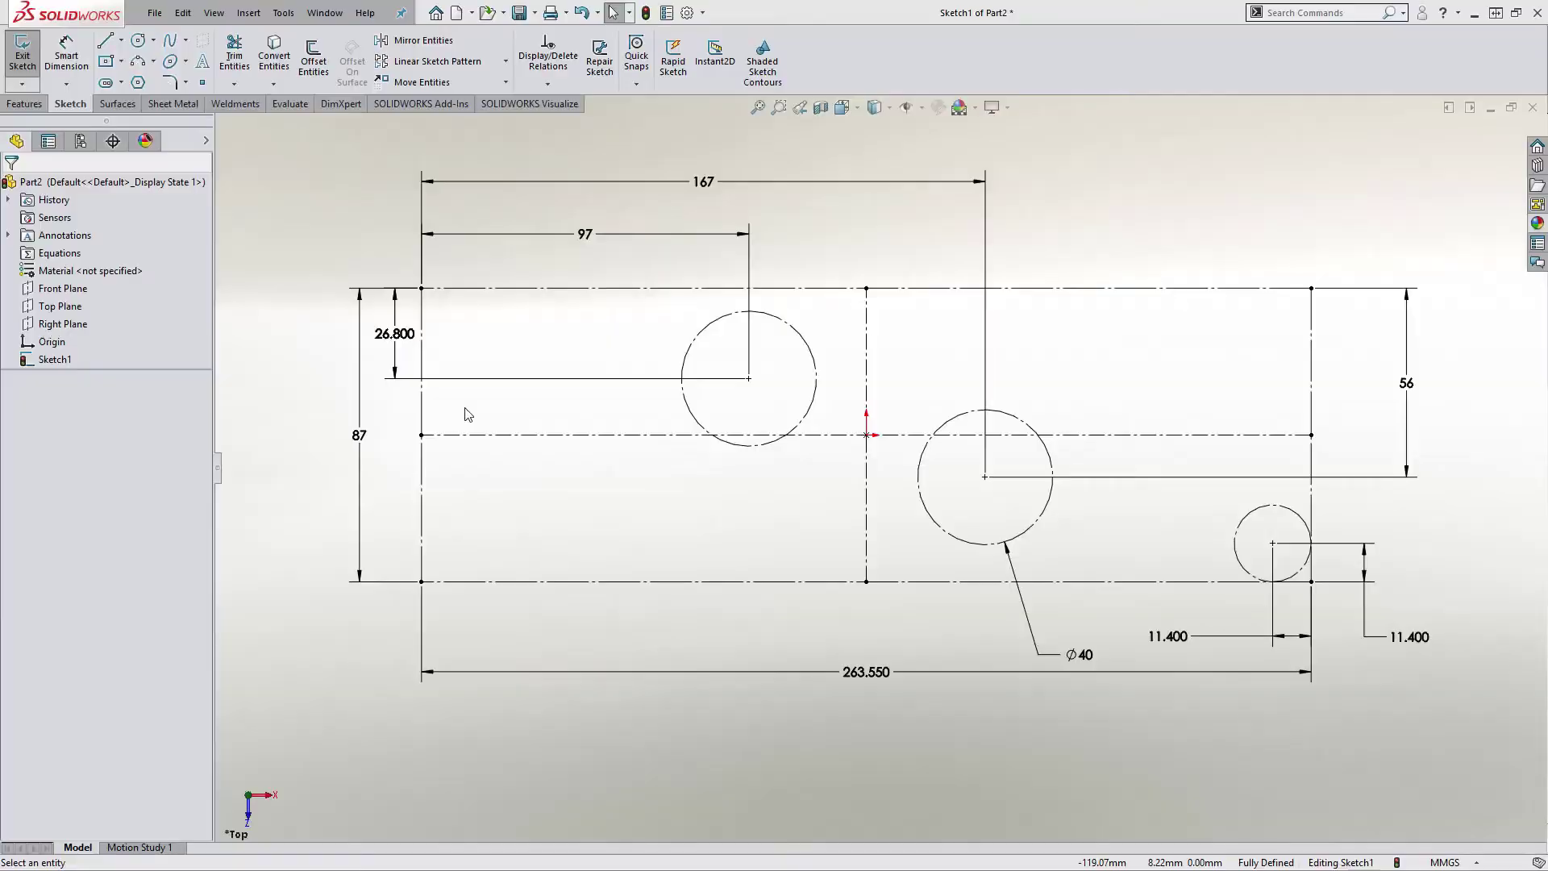
Sketch the plate outline with straight and angled lines and a tangent arc corner
{"action": "key", "text": "s"}
{"action": "left_click", "coordinate": [520, 442]}
{"action": "left_click", "coordinate": [421, 397]}
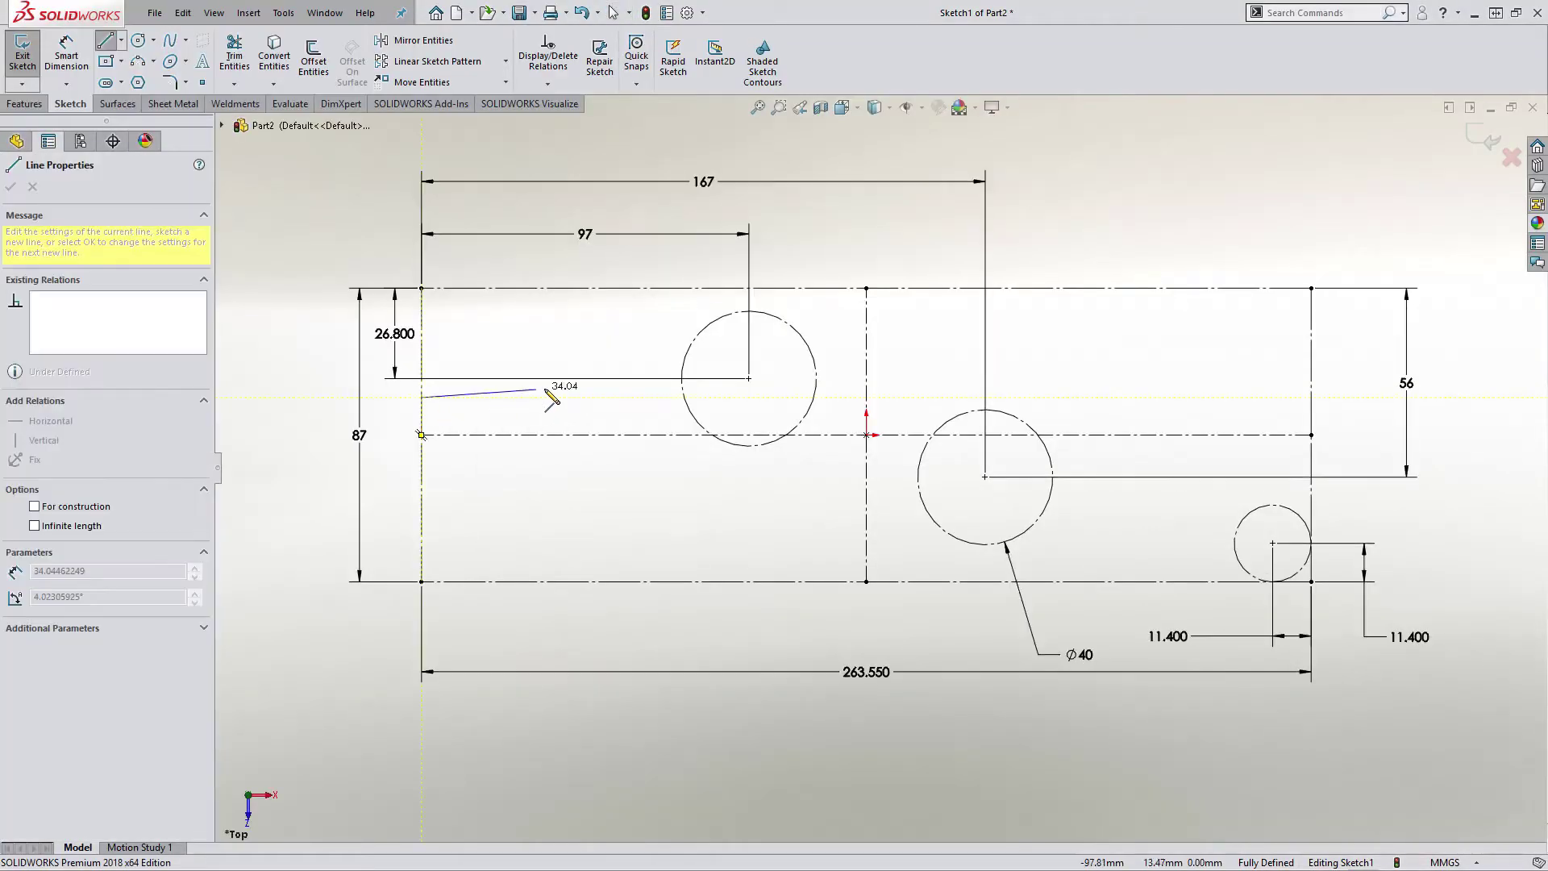
{"action": "left_click", "coordinate": [607, 396]}
{"action": "left_click", "coordinate": [716, 287]}
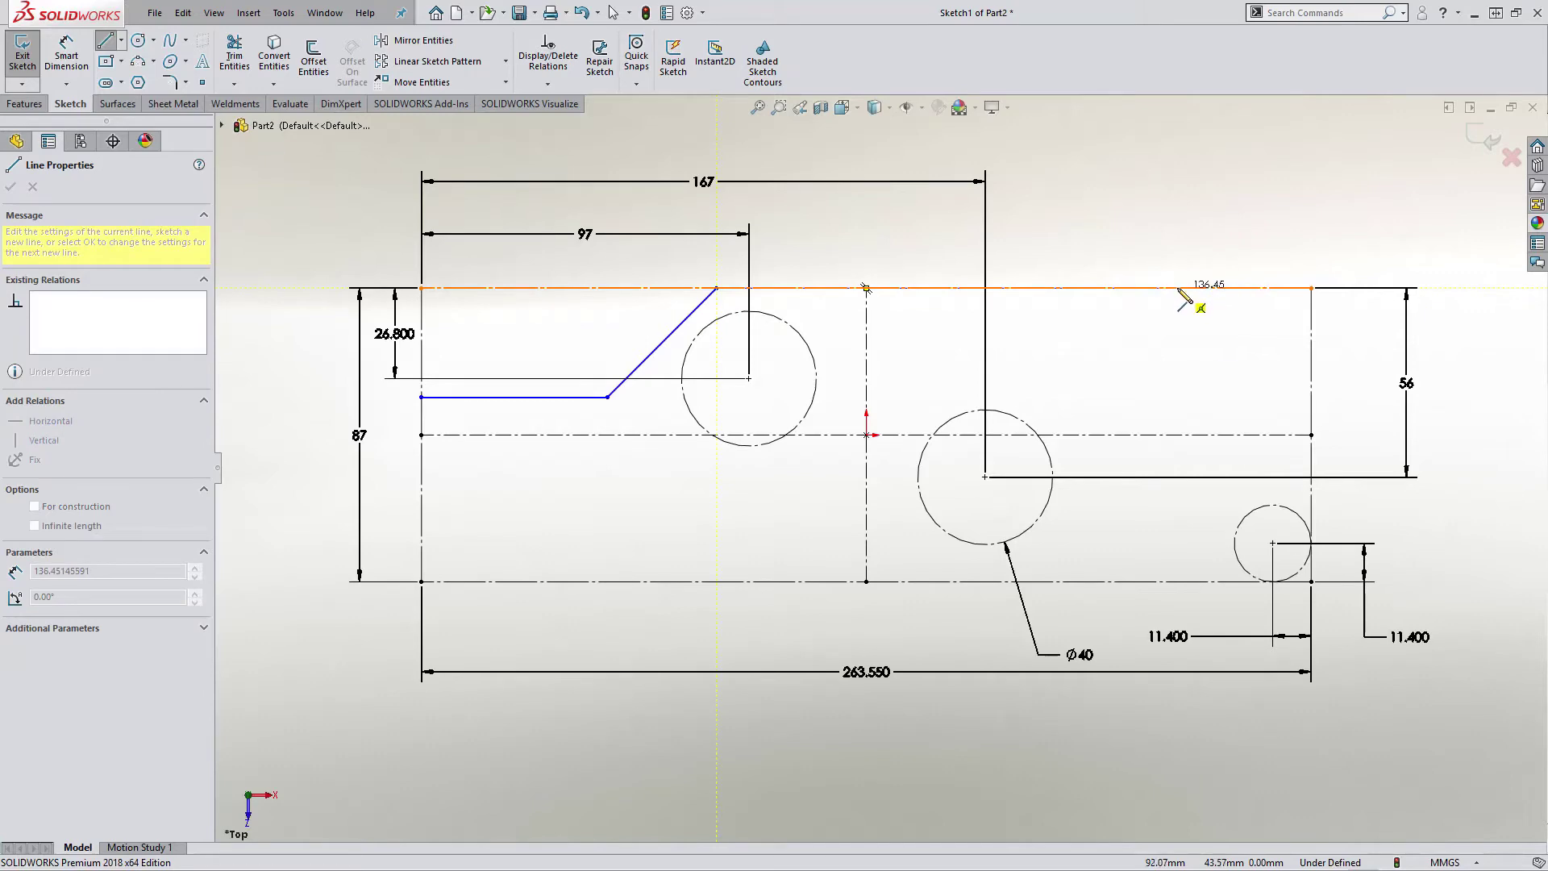
{"action": "left_click", "coordinate": [1177, 288]}
{"action": "left_click", "coordinate": [1241, 351]}
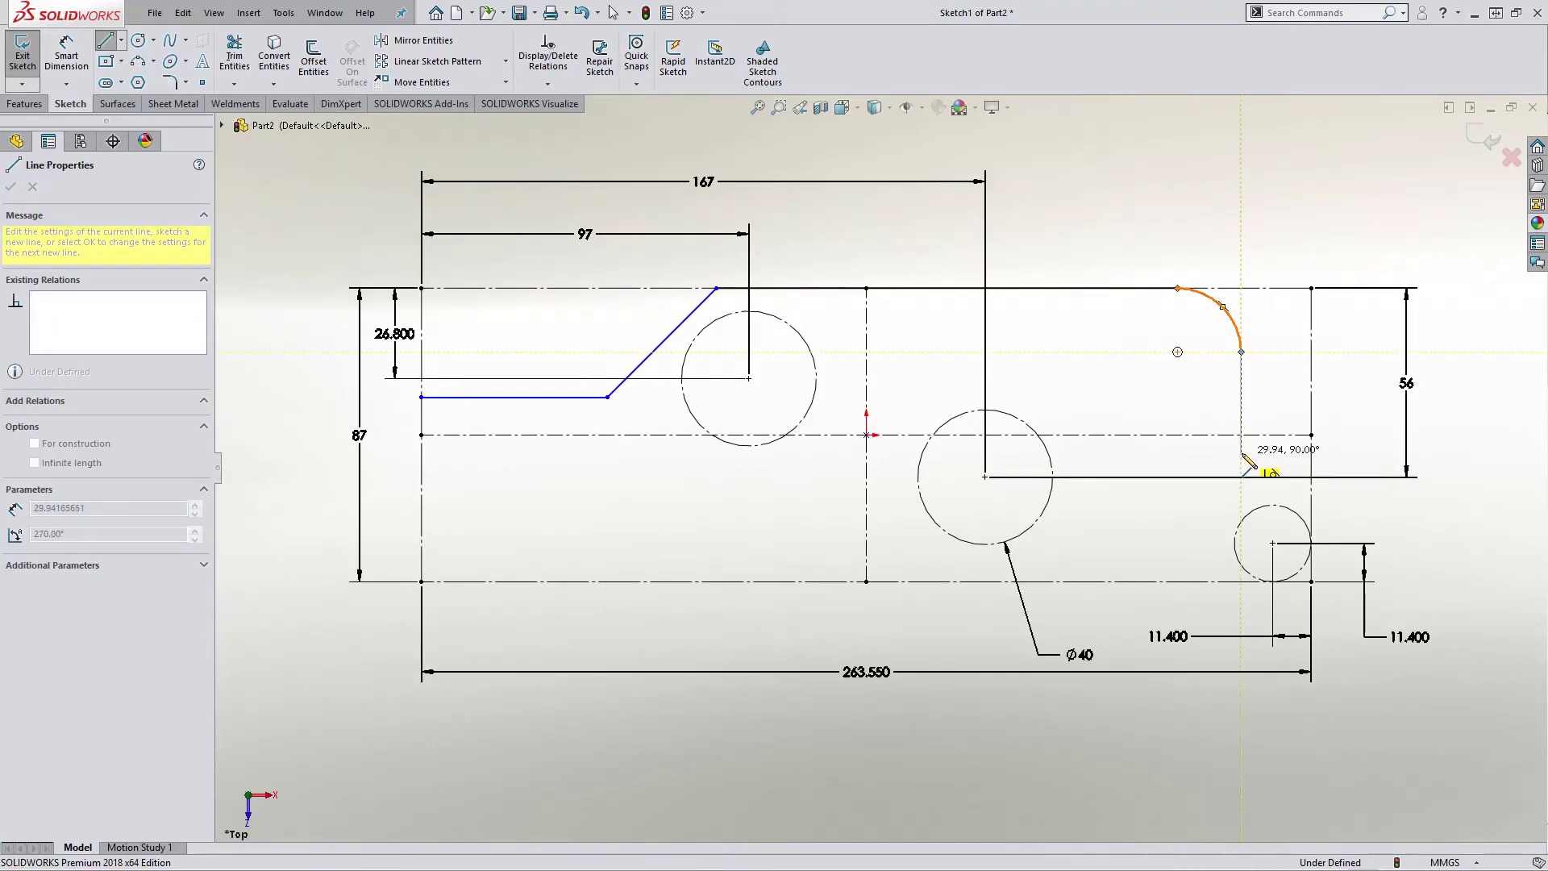
{"action": "left_click", "coordinate": [1241, 452]}
{"action": "left_click", "coordinate": [1290, 513]}
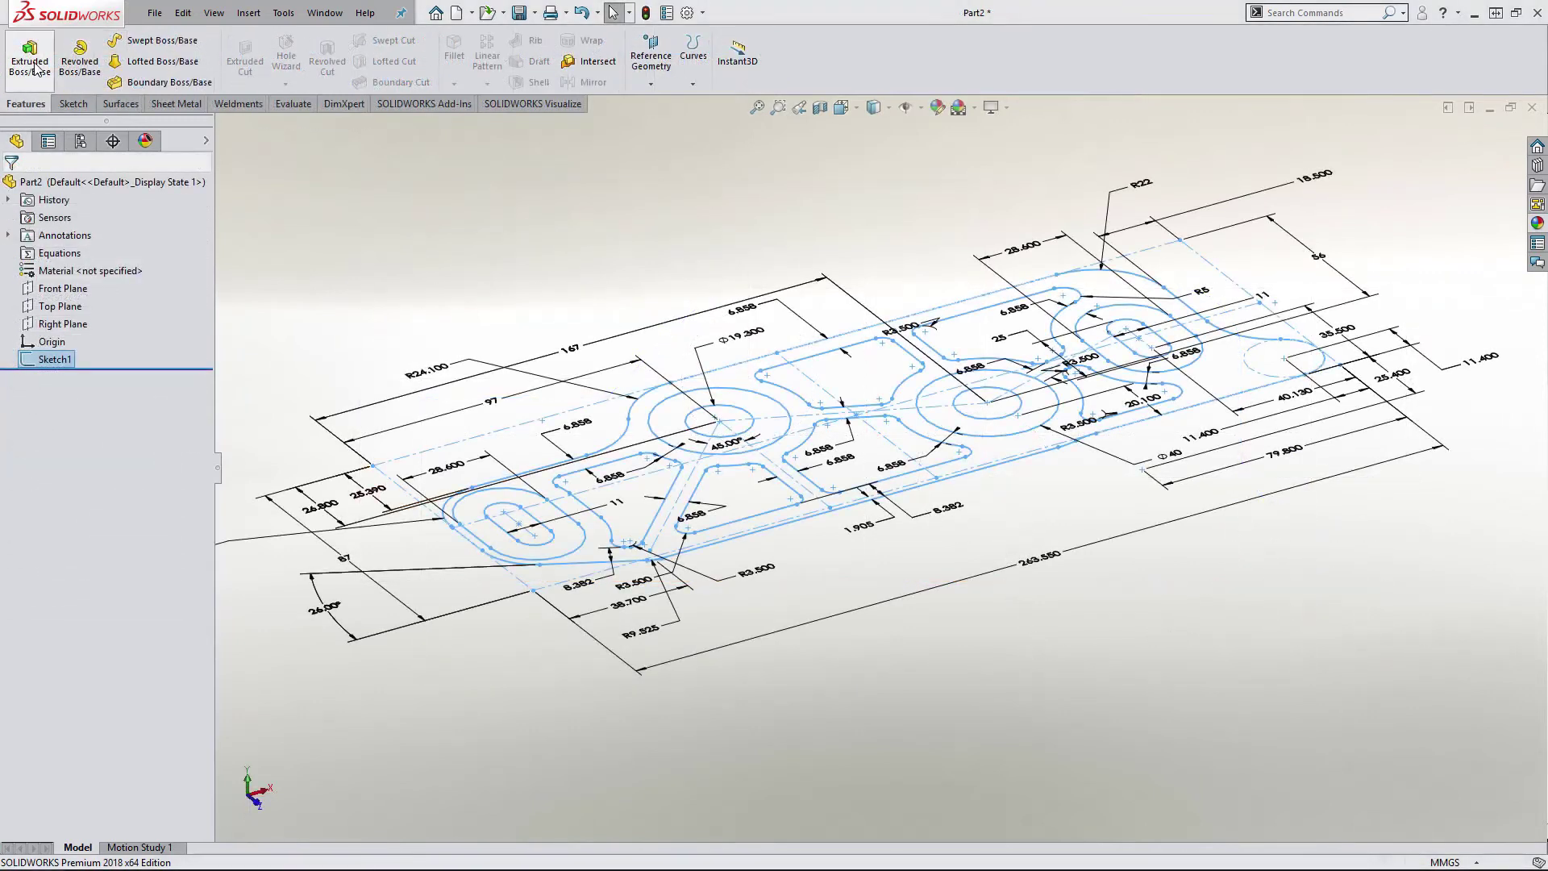
Extrude the plate sketch 10 mm, including both circle and both slot regions
{"action": "left_click", "coordinate": [30, 57]}
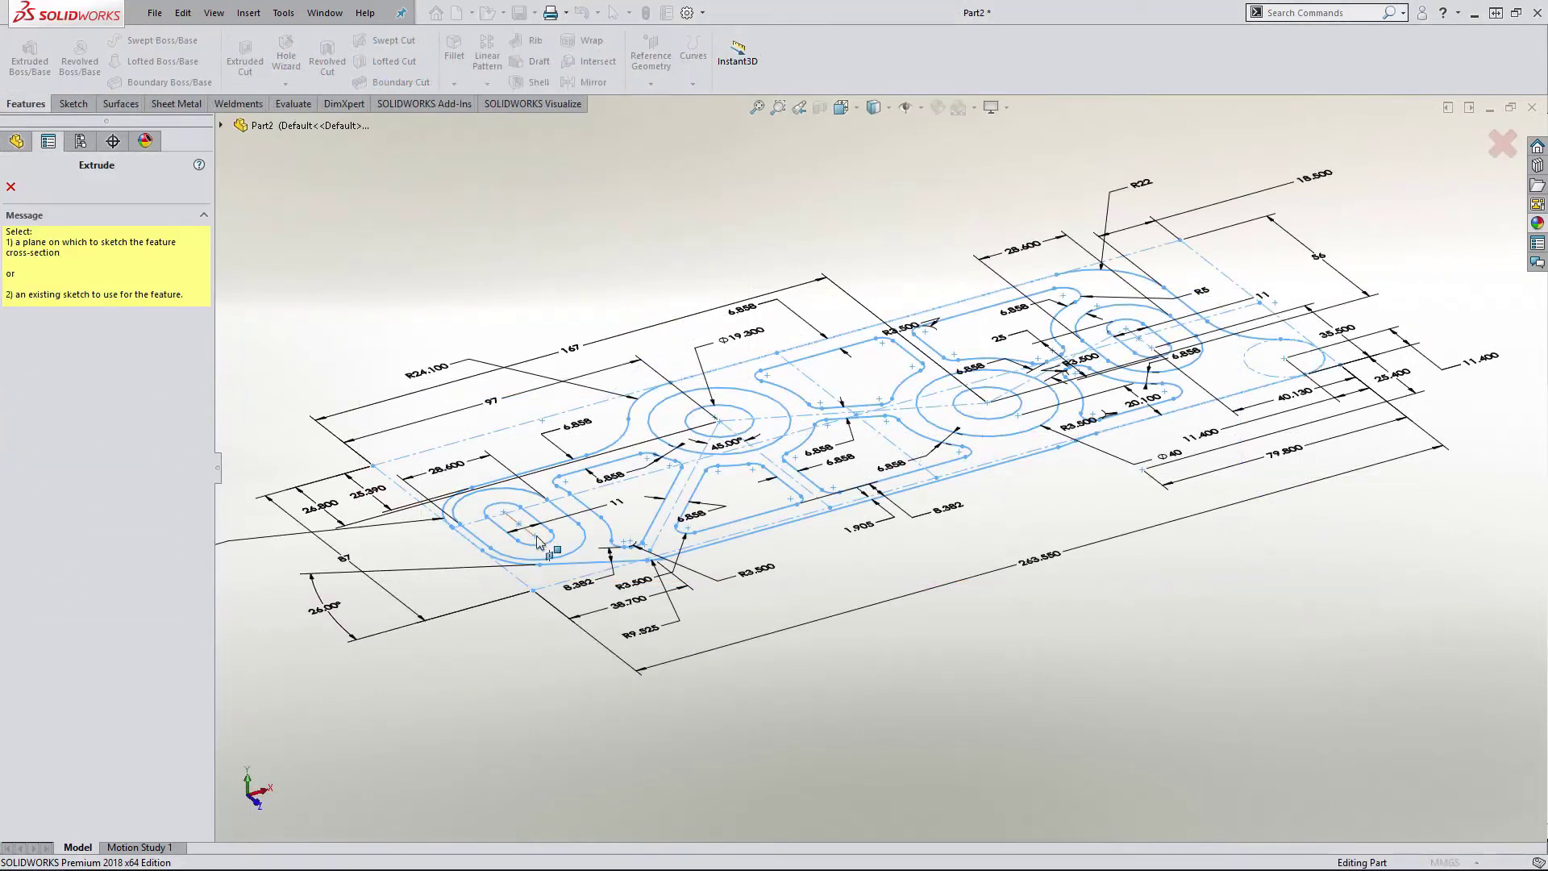
{"action": "left_click", "coordinate": [568, 564]}
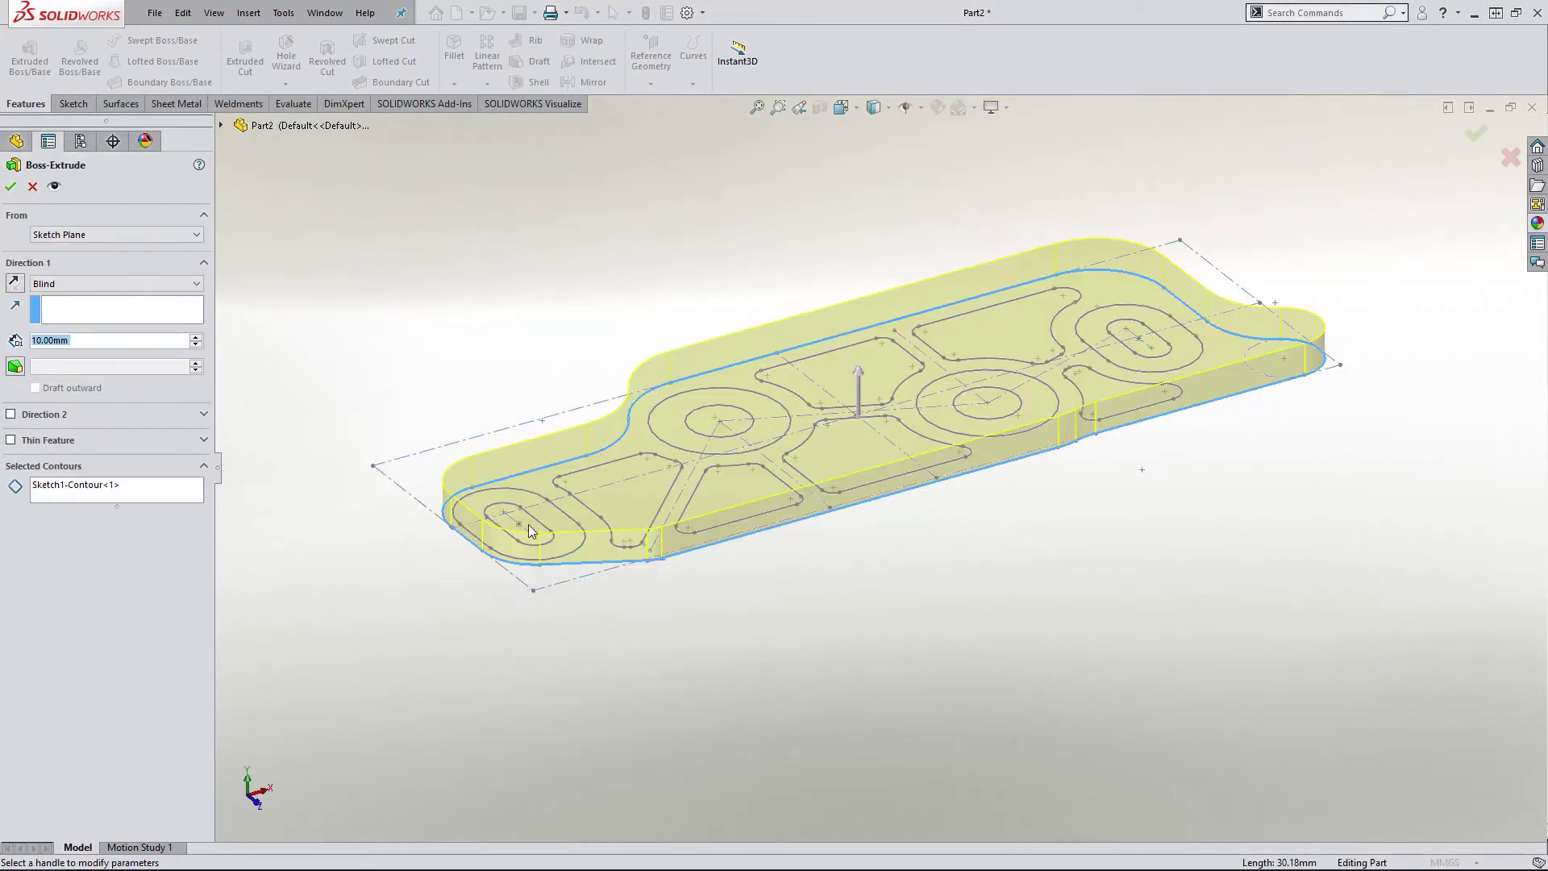
{"action": "left_click", "coordinate": [719, 420]}
{"action": "left_click", "coordinate": [1000, 402]}
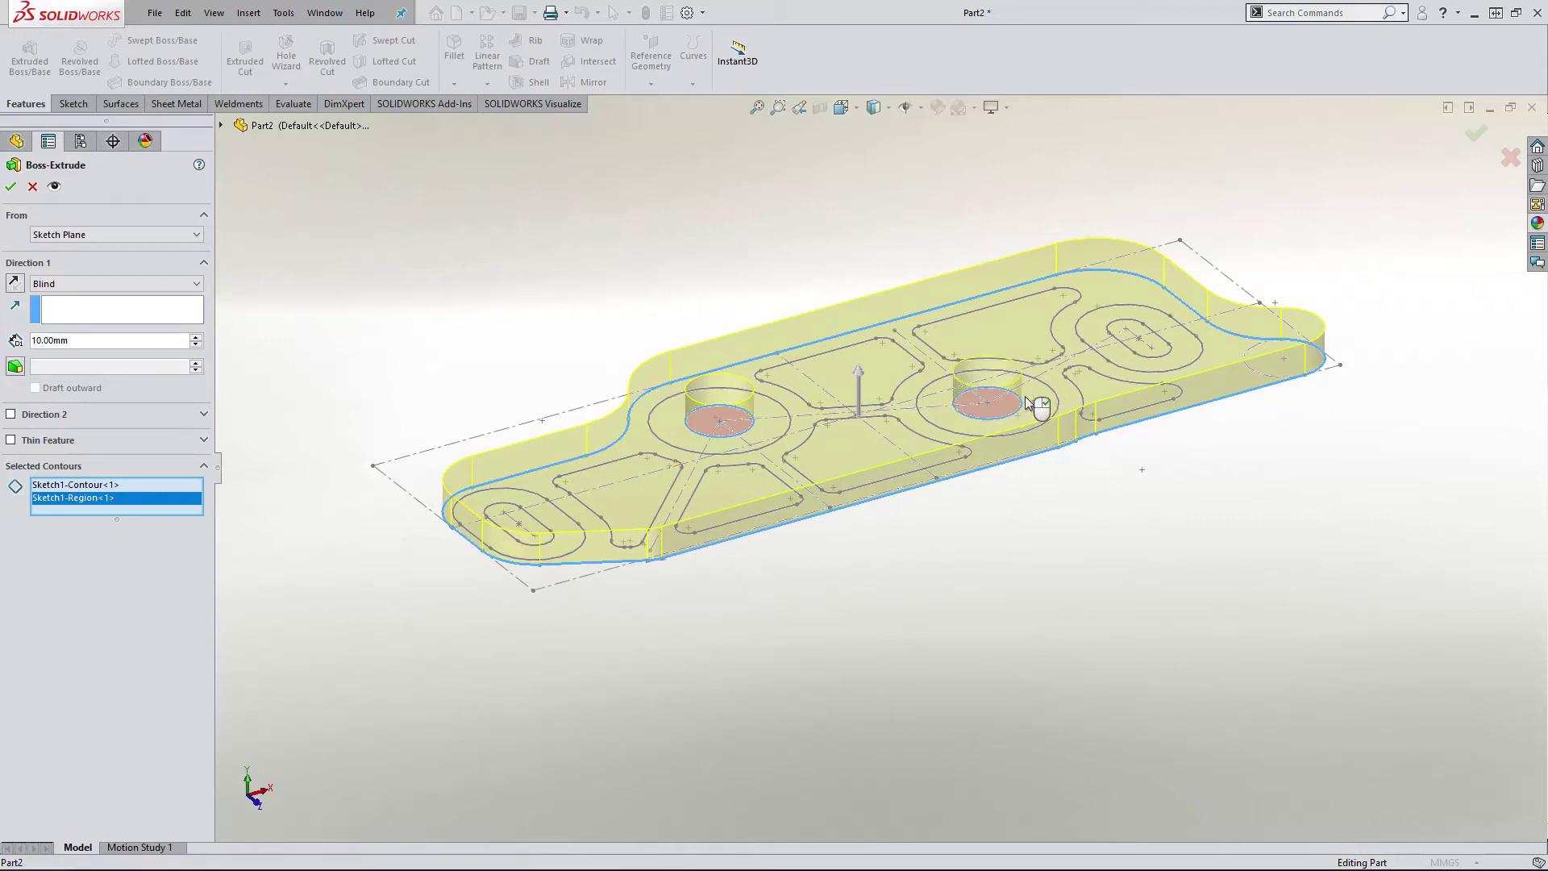
{"action": "left_click", "coordinate": [1141, 339]}
{"action": "left_click", "coordinate": [532, 527]}
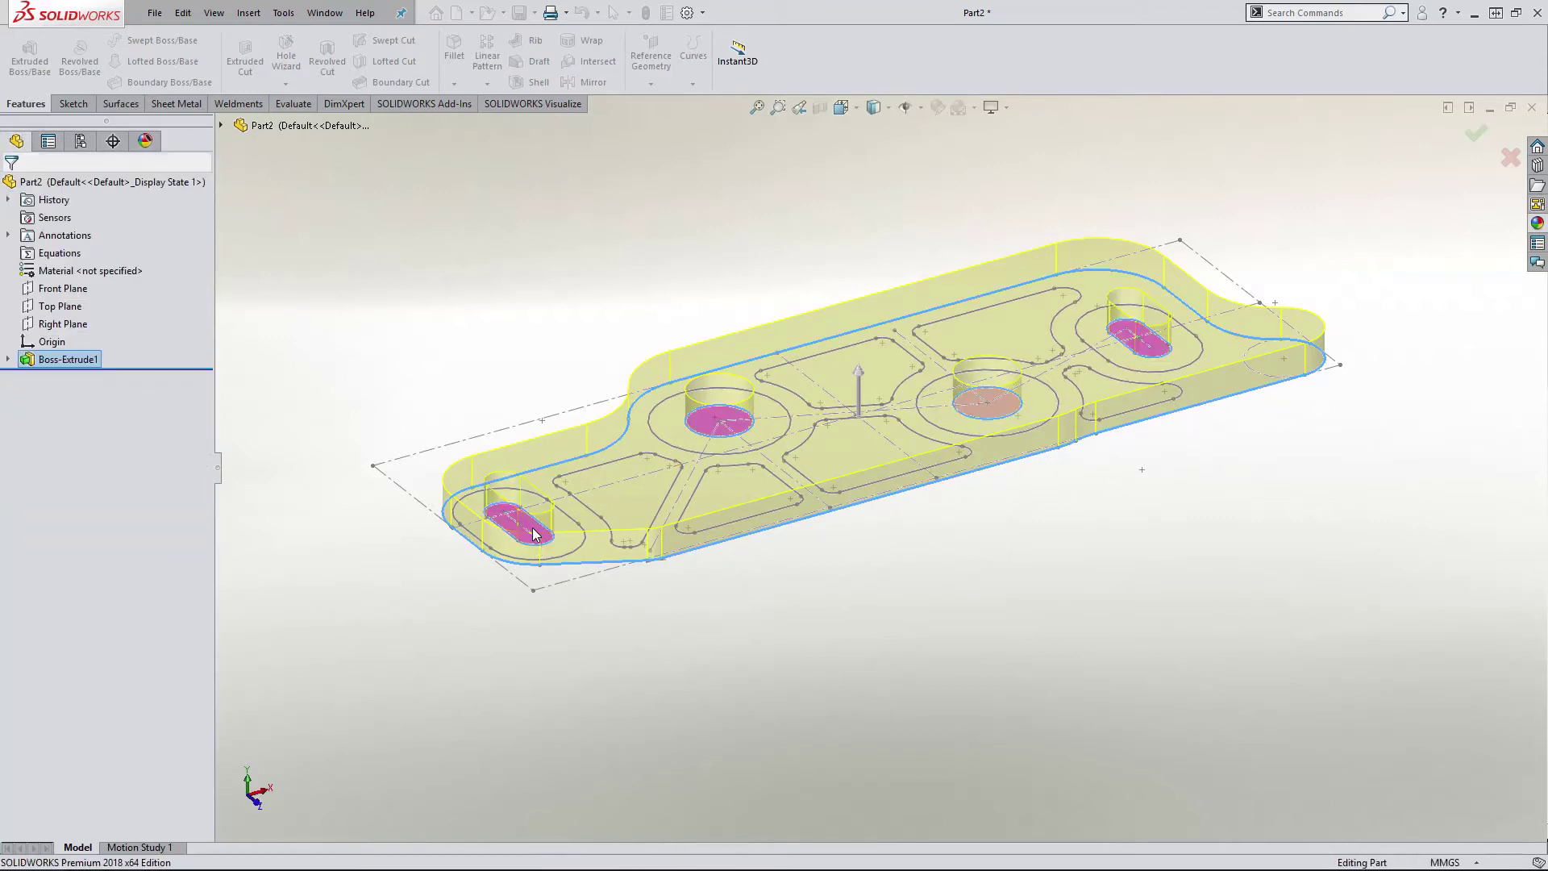
{"action": "key", "text": "Return"}
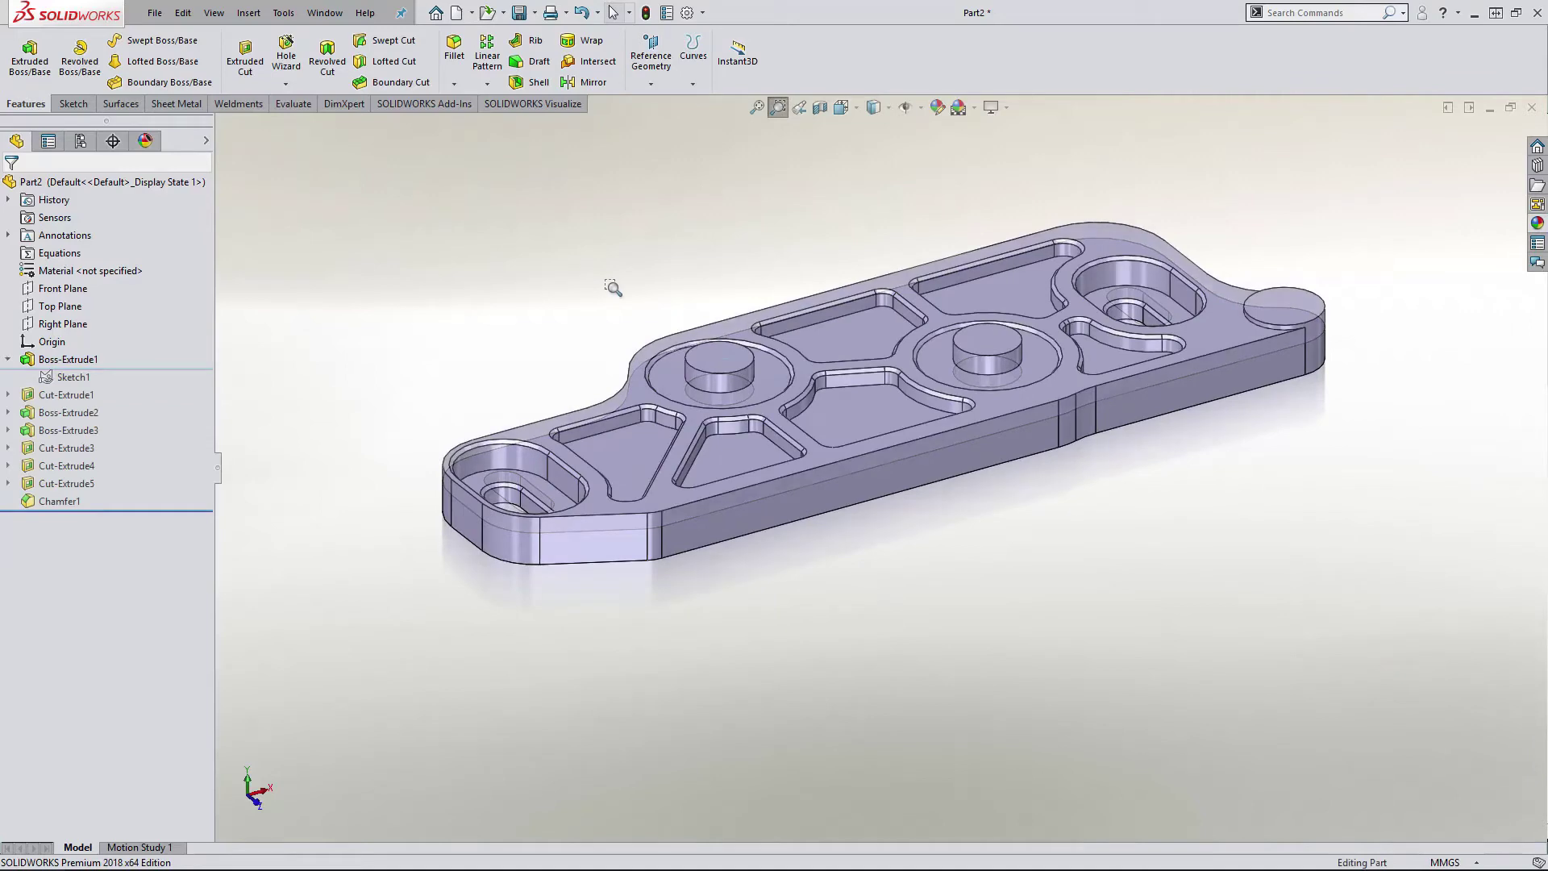
{"action": "left_click_drag", "start_coordinate": [604, 287], "coordinate": [828, 433]}
Add an M8x1.25 tapped hole at the boss centre and place the Front view on a drawing sheet
{"action": "left_click", "coordinate": [835, 446]}
{"action": "left_click", "coordinate": [883, 504]}
{"action": "left_click", "coordinate": [45, 592]}
{"action": "left_click", "coordinate": [40, 654]}
{"action": "left_click", "coordinate": [95, 214]}
{"action": "left_click", "coordinate": [882, 465]}
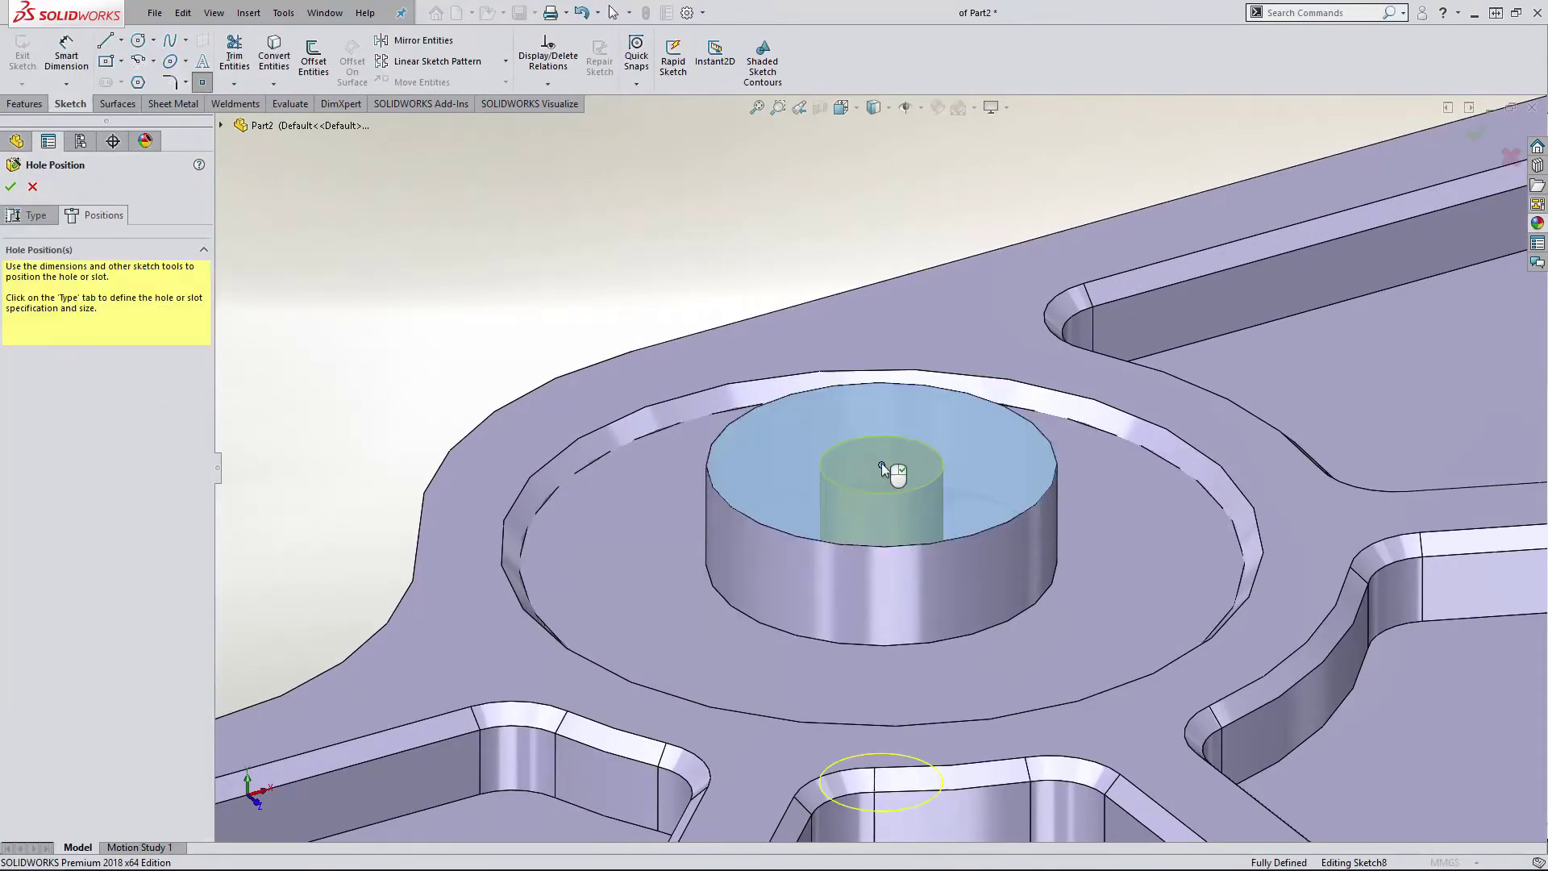
{"action": "left_click", "coordinate": [10, 186]}
{"action": "mouse_move", "coordinate": [1189, 320]}
{"action": "left_mouse_down"}
{"action": "mouse_move", "coordinate": [898, 359]}
{"action": "mouse_move", "coordinate": [491, 310]}
{"action": "mouse_move", "coordinate": [555, 308]}
{"action": "left_mouse_up"}
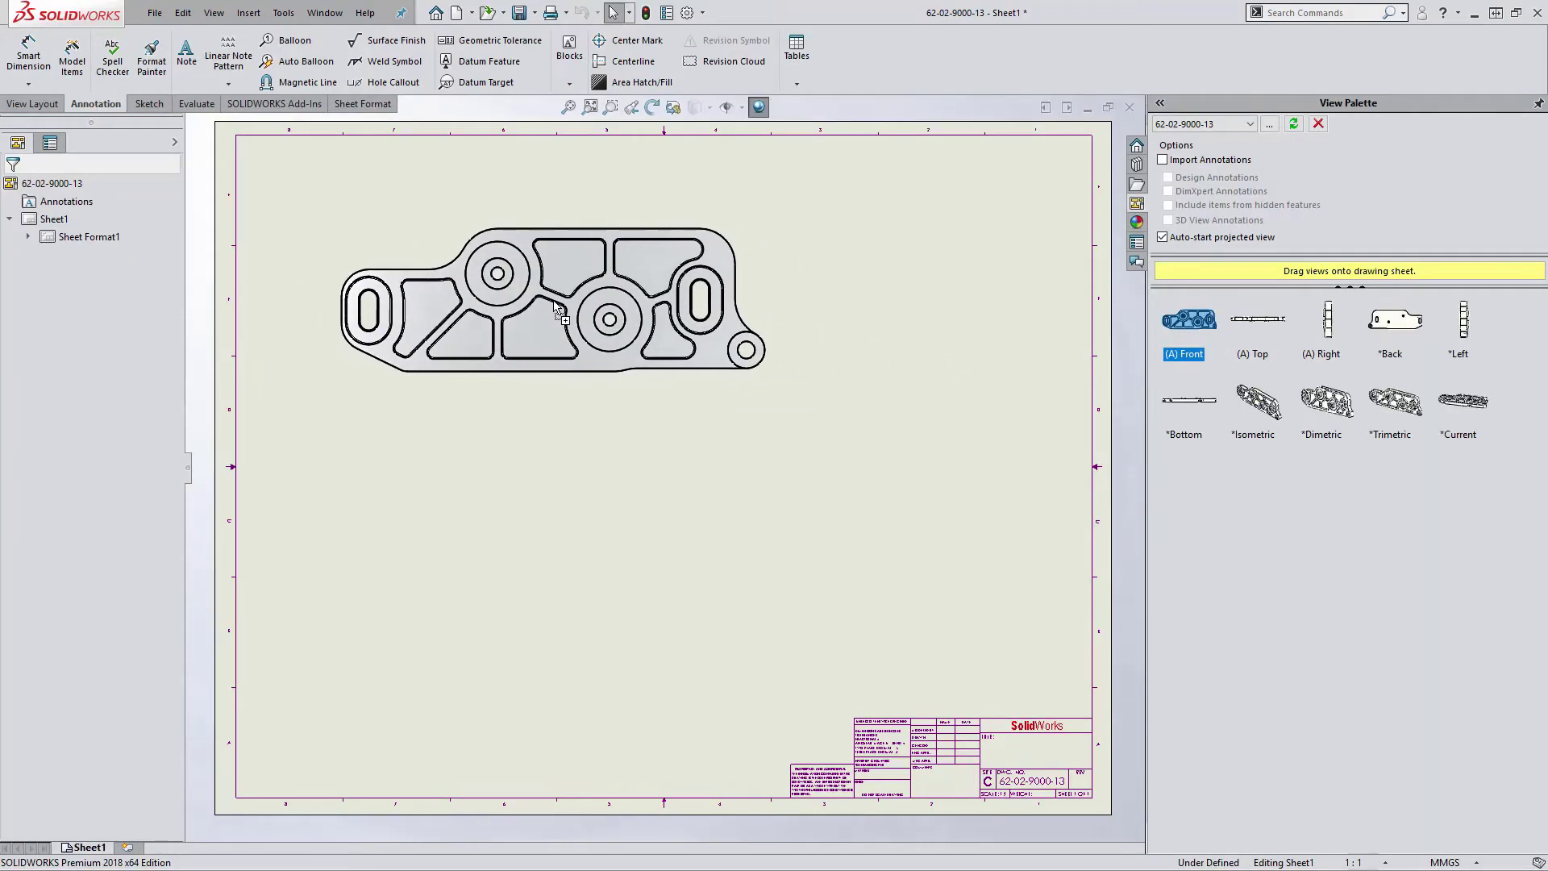
Add projected bottom and right views and insert the model dimensions with Model Items
{"action": "left_click", "coordinate": [561, 645]}
{"action": "left_click", "coordinate": [958, 355]}
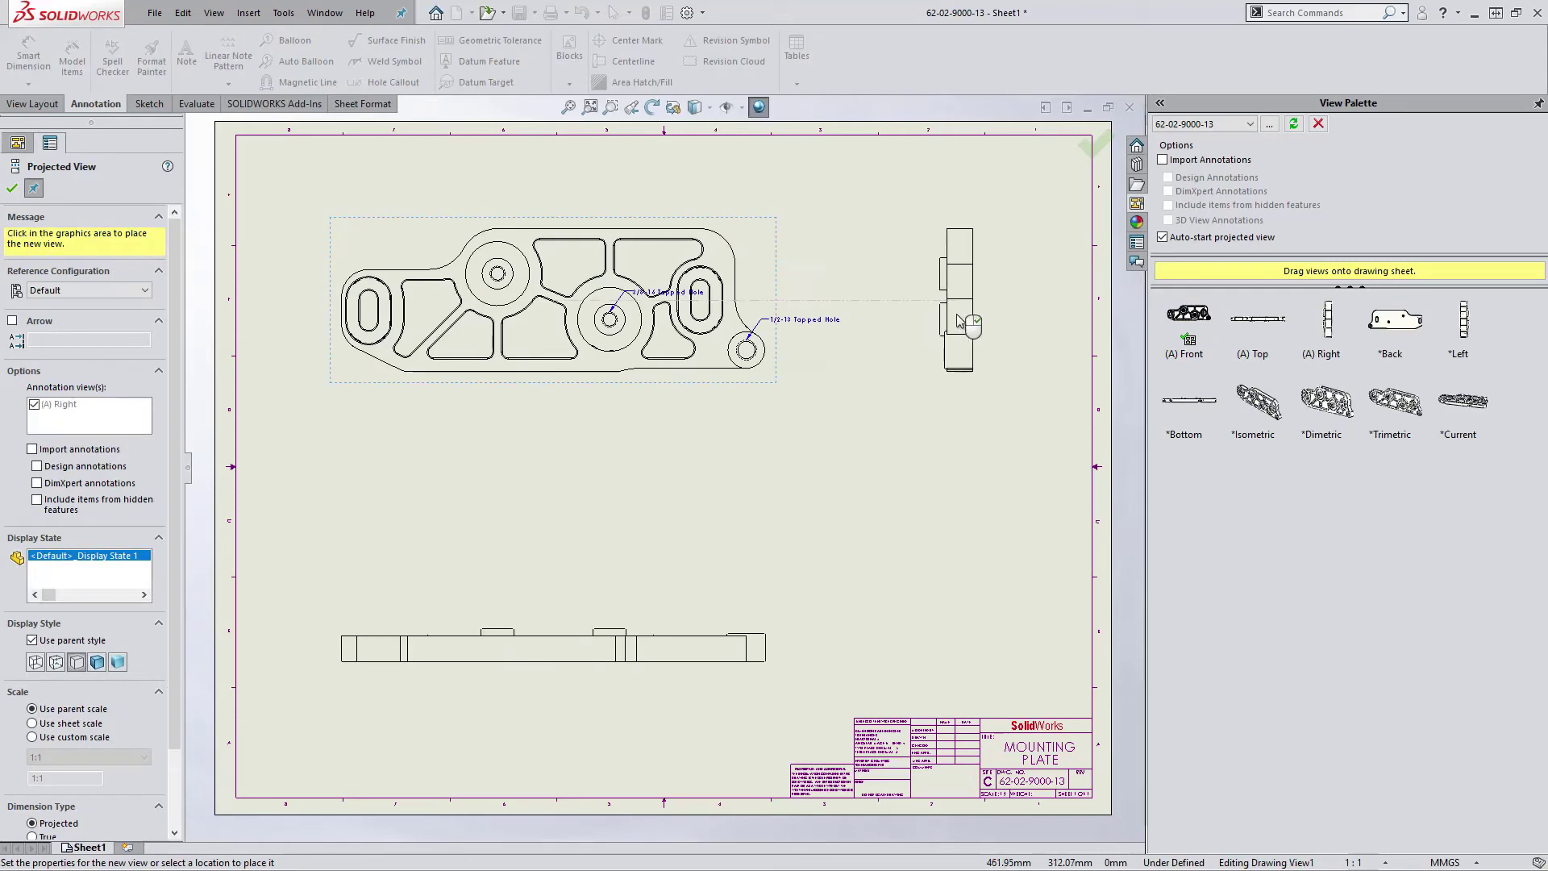
{"action": "left_click", "coordinate": [78, 69]}
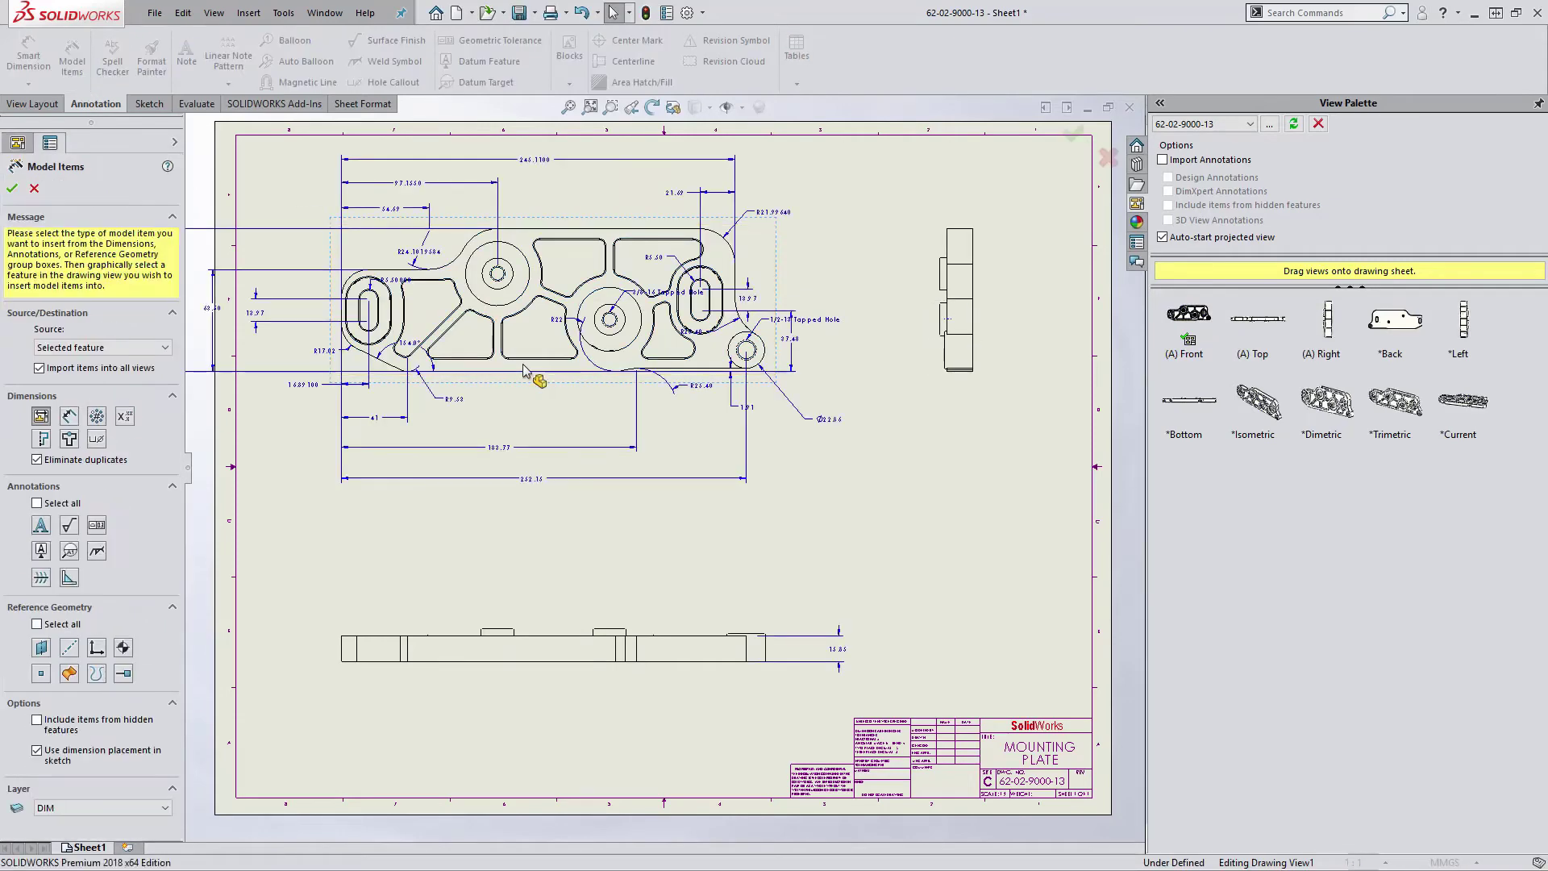
{"action": "left_click", "coordinate": [11, 188]}
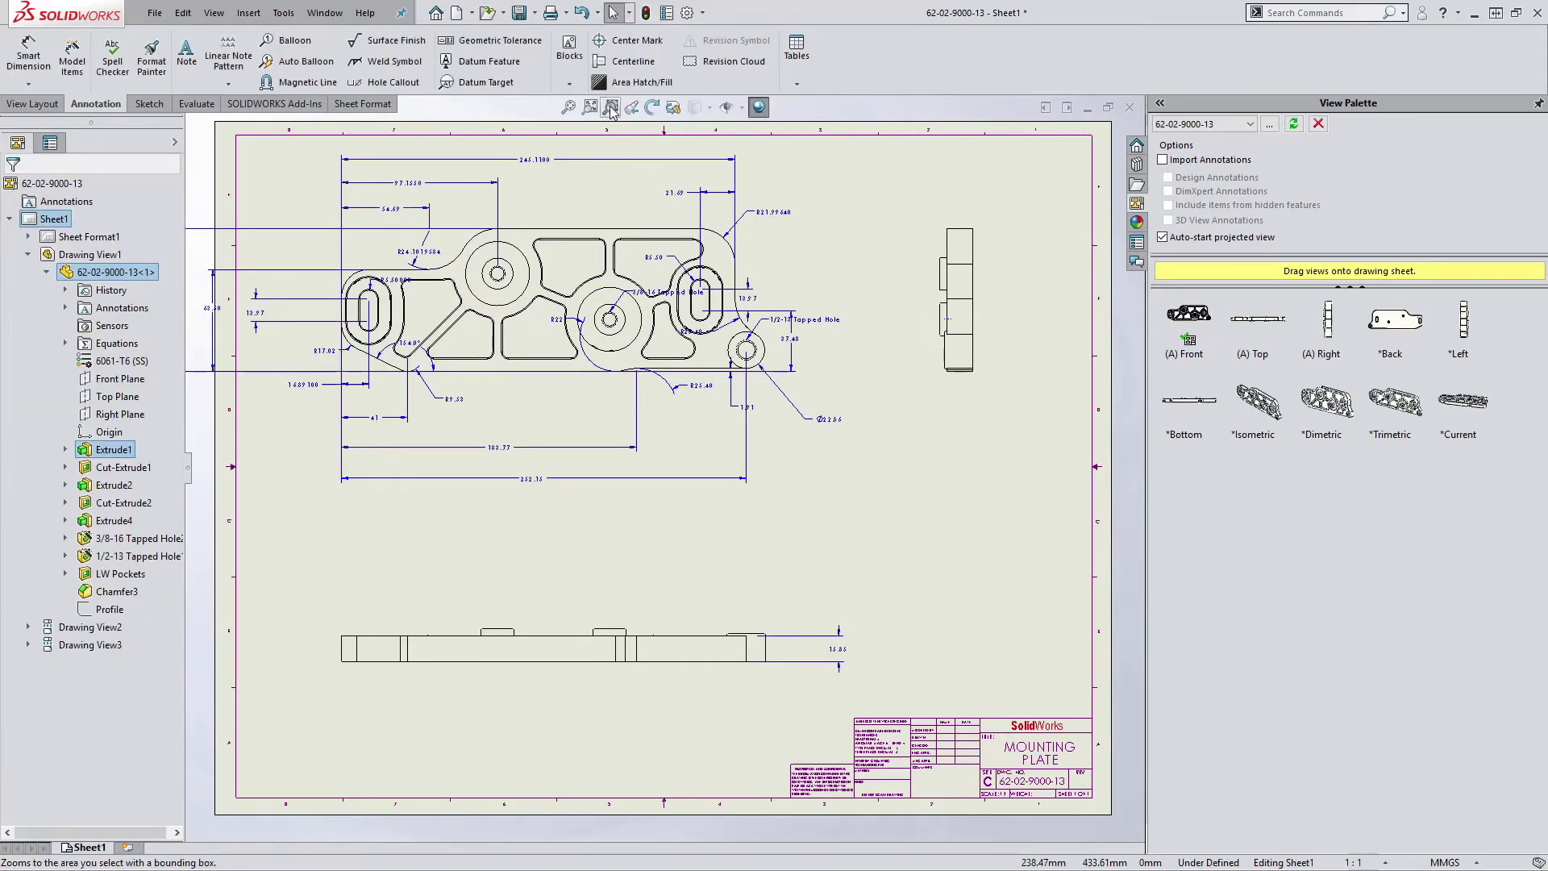
Give the 245.1100 overall length dimension a bilateral +0.10/−0.20 tolerance
{"action": "left_click_drag", "start_coordinate": [311, 139], "coordinate": [810, 272]}
{"action": "left_click", "coordinate": [750, 378]}
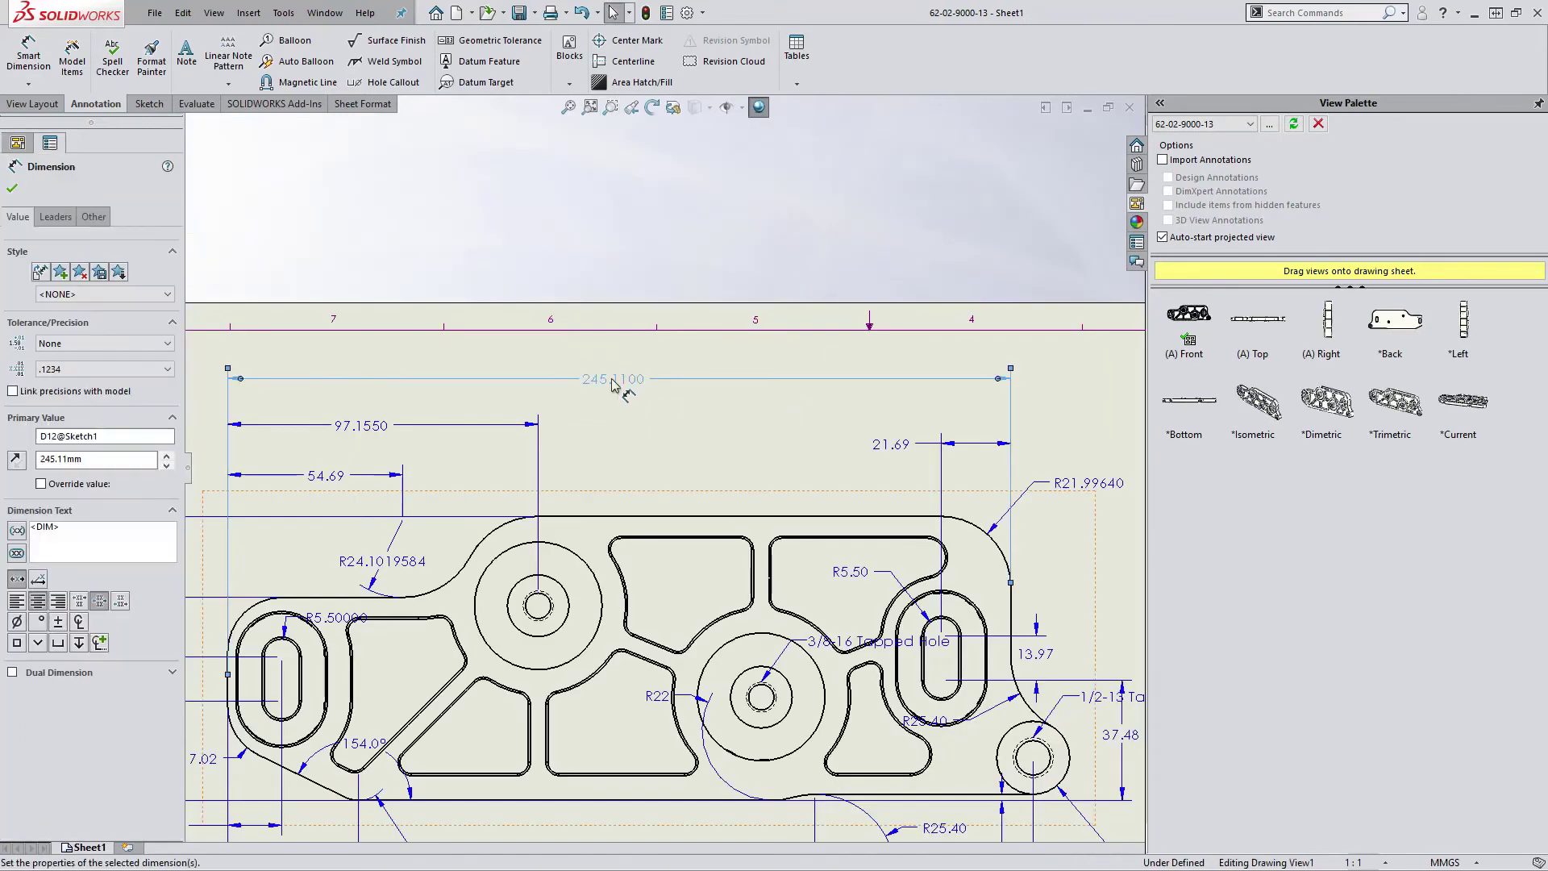
{"action": "left_click", "coordinate": [679, 262]}
{"action": "left_click", "coordinate": [684, 313]}
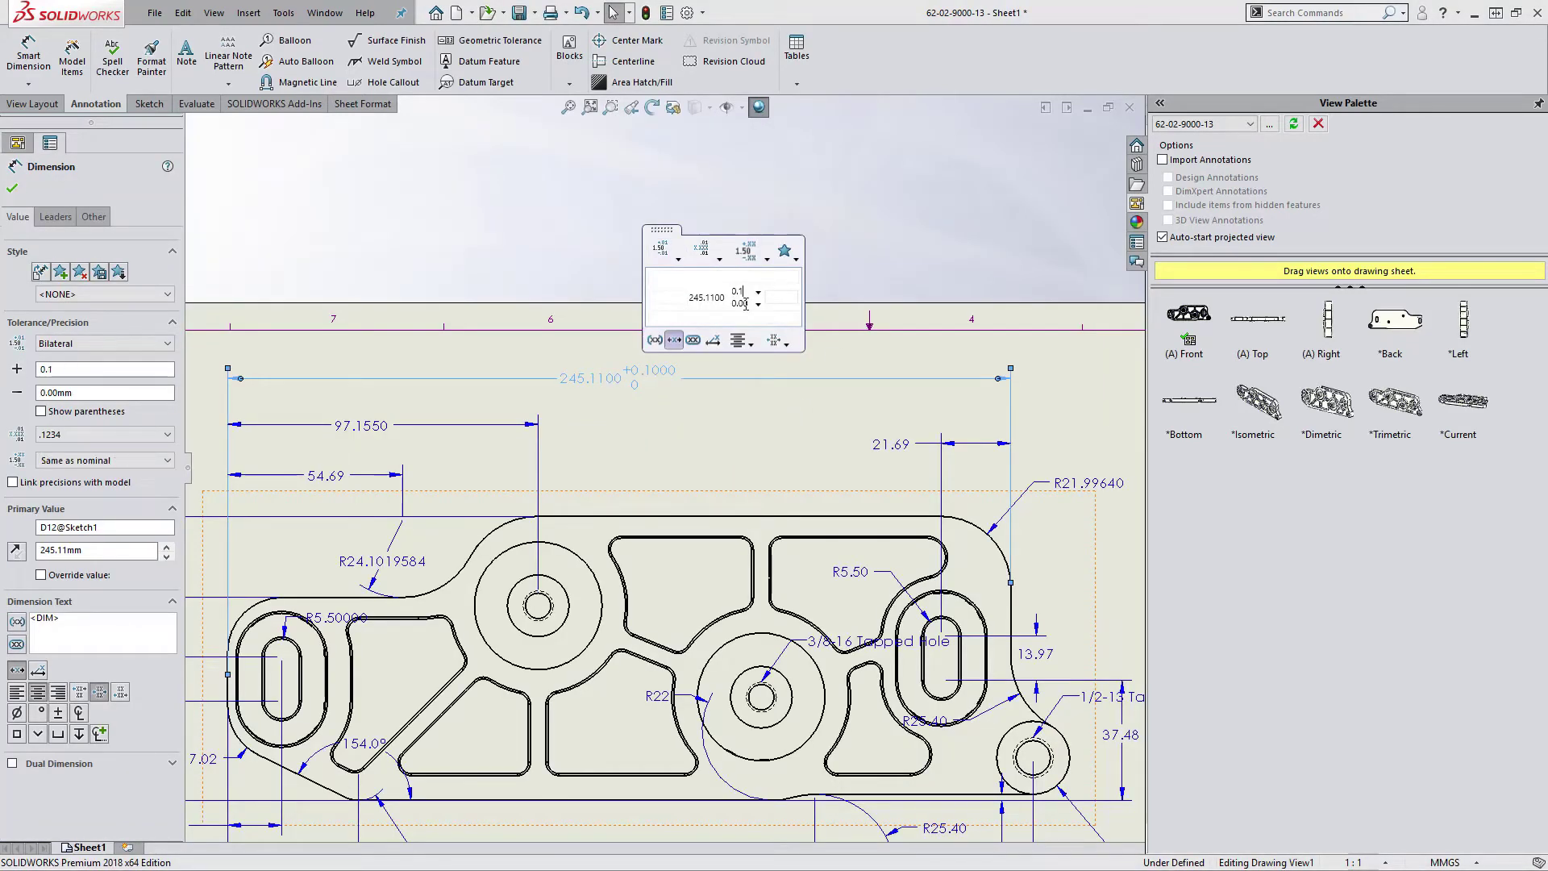
{"action": "left_click", "coordinate": [713, 214]}
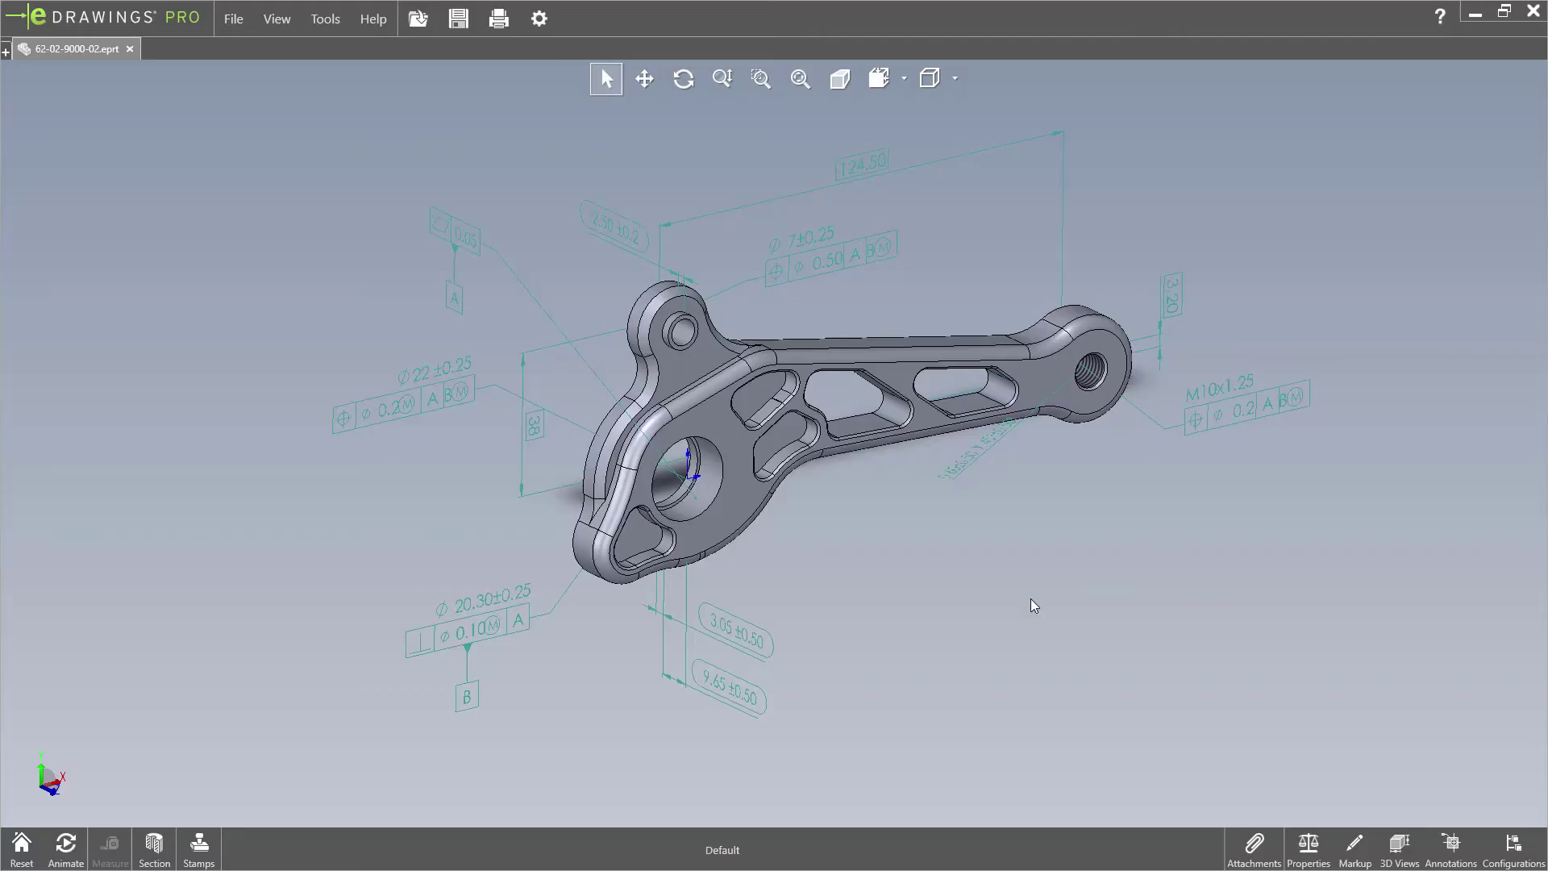
Orbit the bracket and highlight the profile tolerance, ∅7 position tolerance and 124.50 dimension
{"action": "mouse_move", "coordinate": [874, 573]}
{"action": "middle_mouse_down"}
{"action": "mouse_move", "coordinate": [782, 583]}
{"action": "mouse_move", "coordinate": [932, 558]}
{"action": "mouse_move", "coordinate": [1000, 560]}
{"action": "mouse_move", "coordinate": [1016, 582]}
{"action": "mouse_move", "coordinate": [852, 522]}
{"action": "middle_mouse_up"}
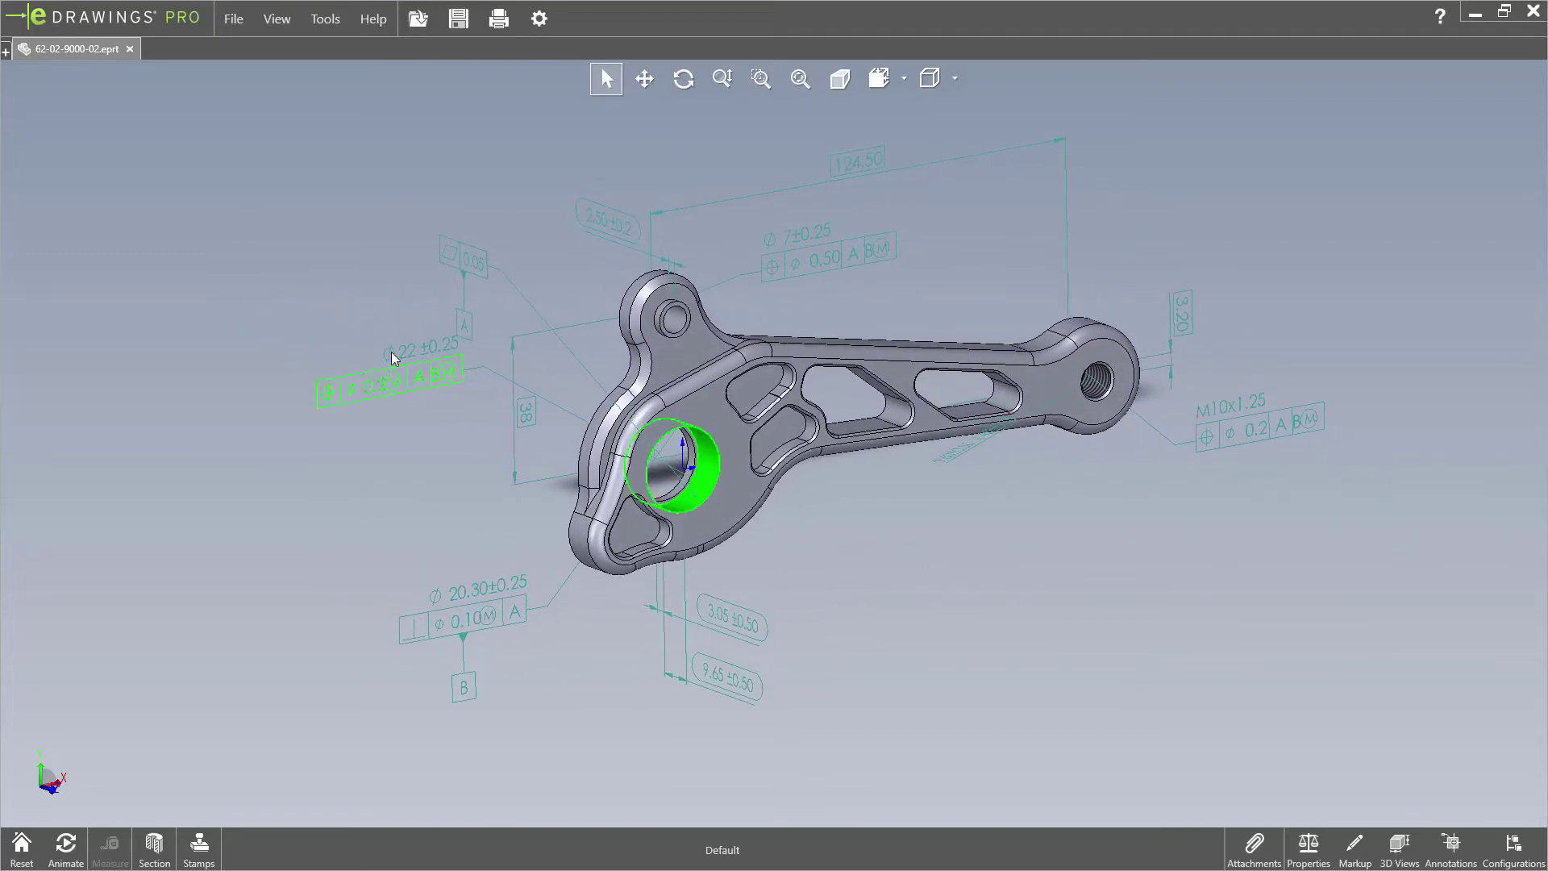
{"action": "left_click", "coordinate": [471, 257]}
{"action": "left_click", "coordinate": [862, 249]}
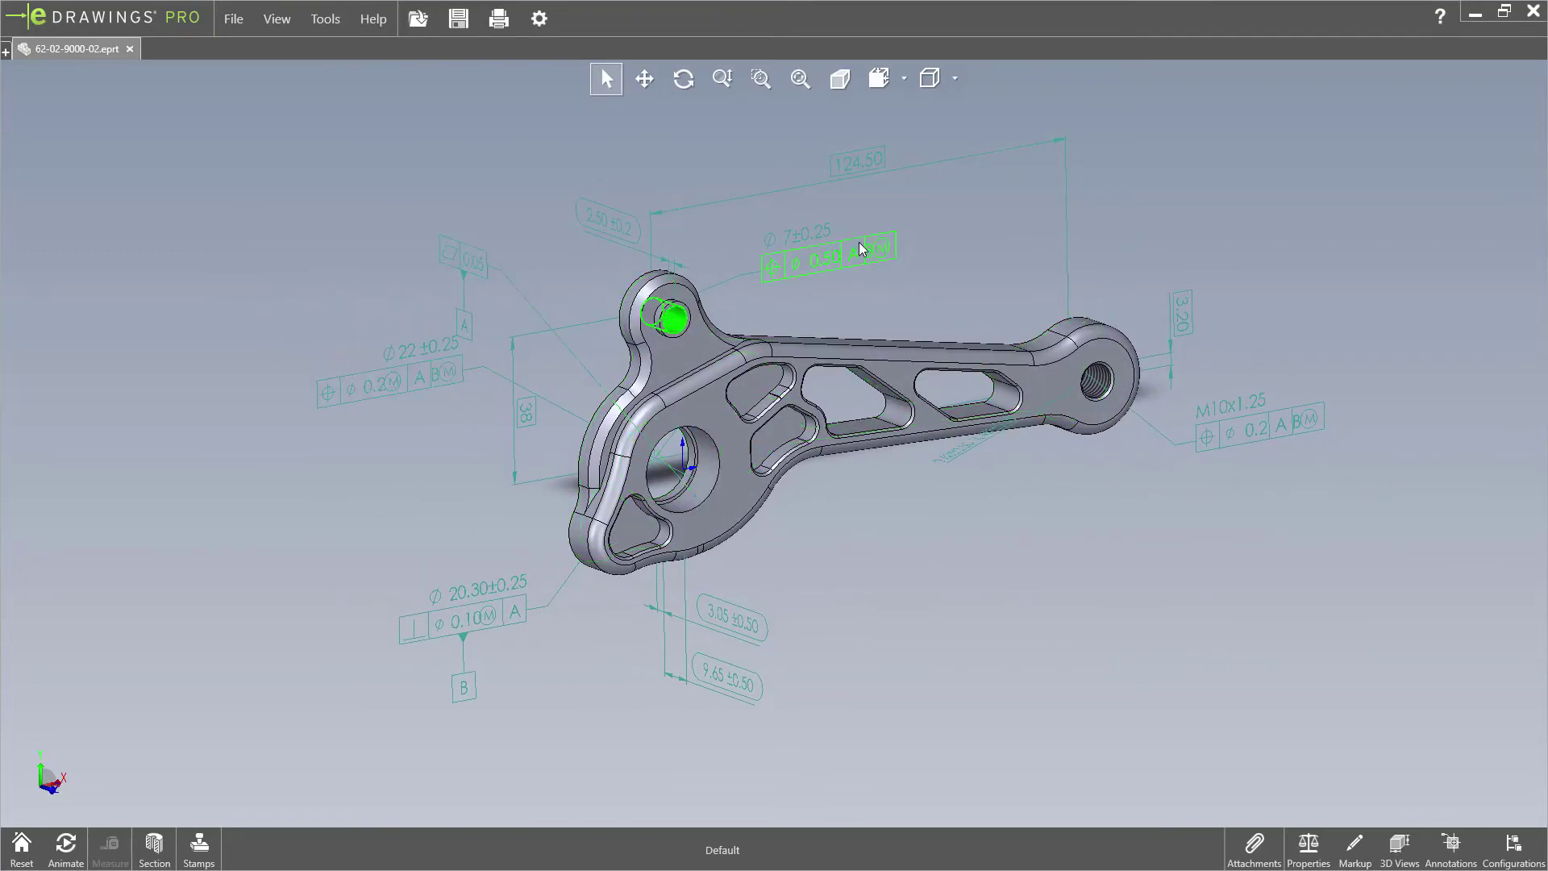
{"action": "left_click", "coordinate": [859, 167]}
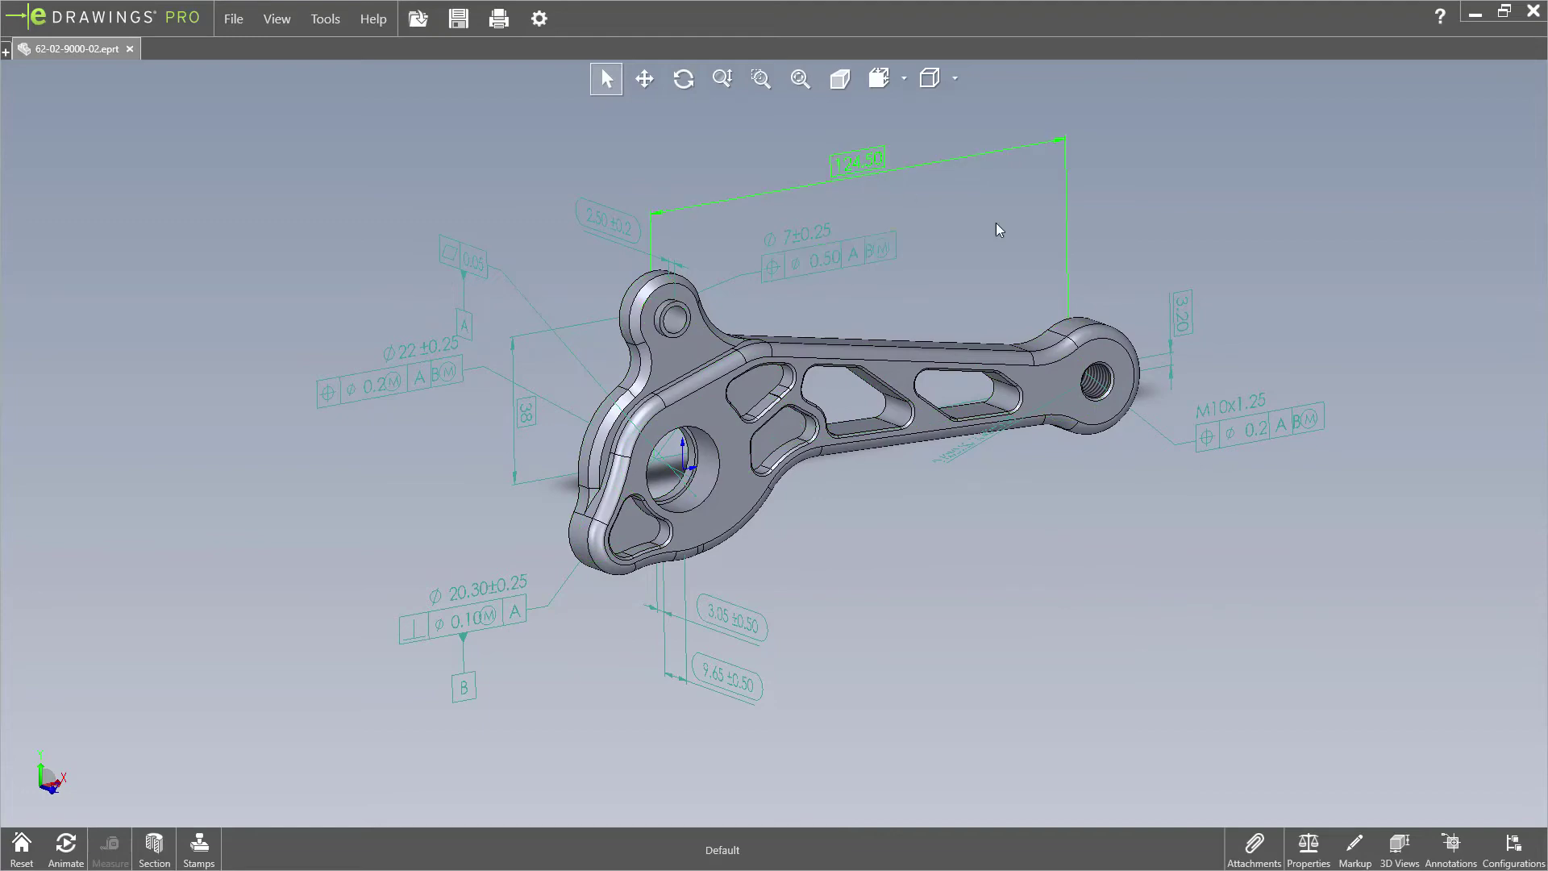